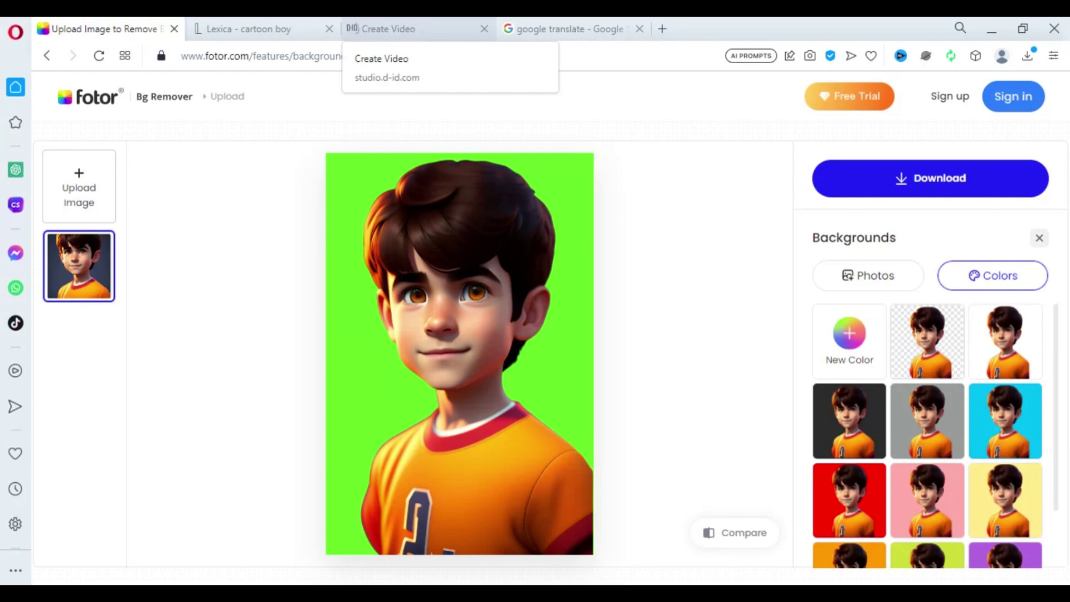
- Search the web for "did ai" and open the studio login from the D-ID website
click(411, 25)
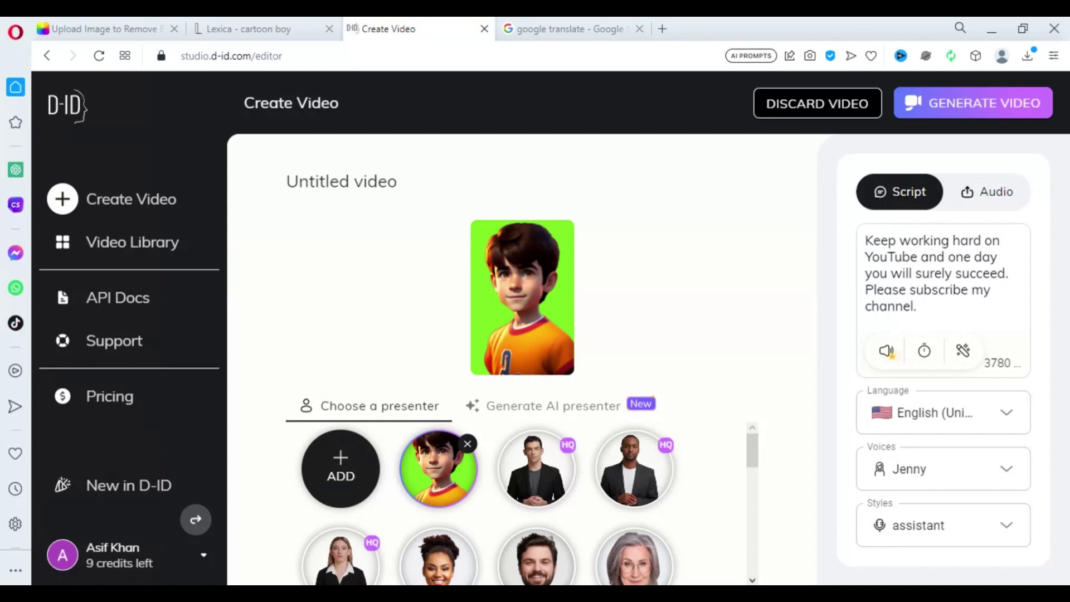
click(139, 25)
click(501, 54)
text(did)
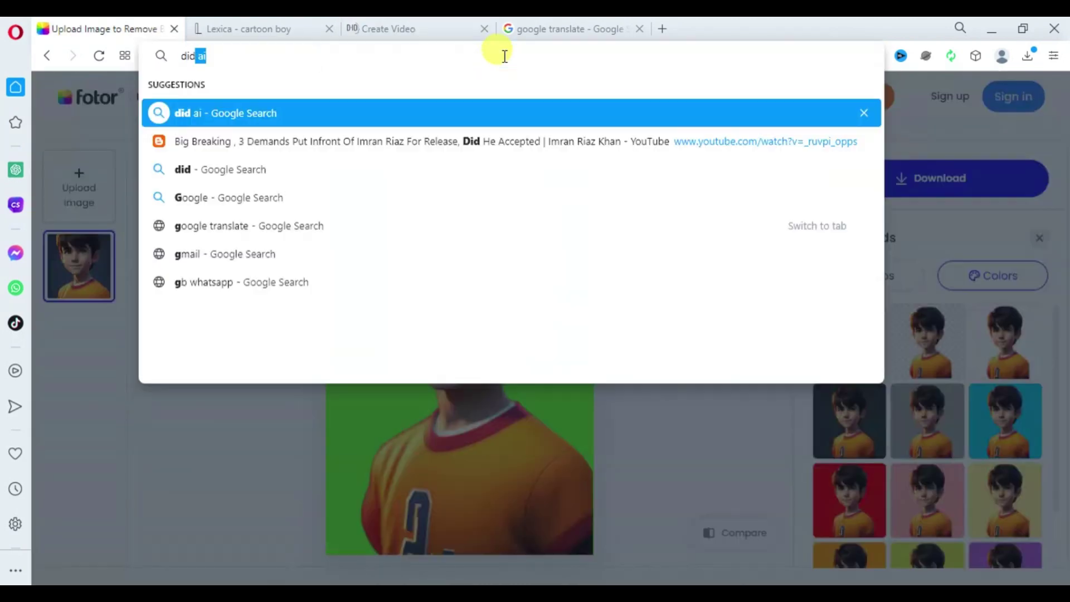
key(Return)
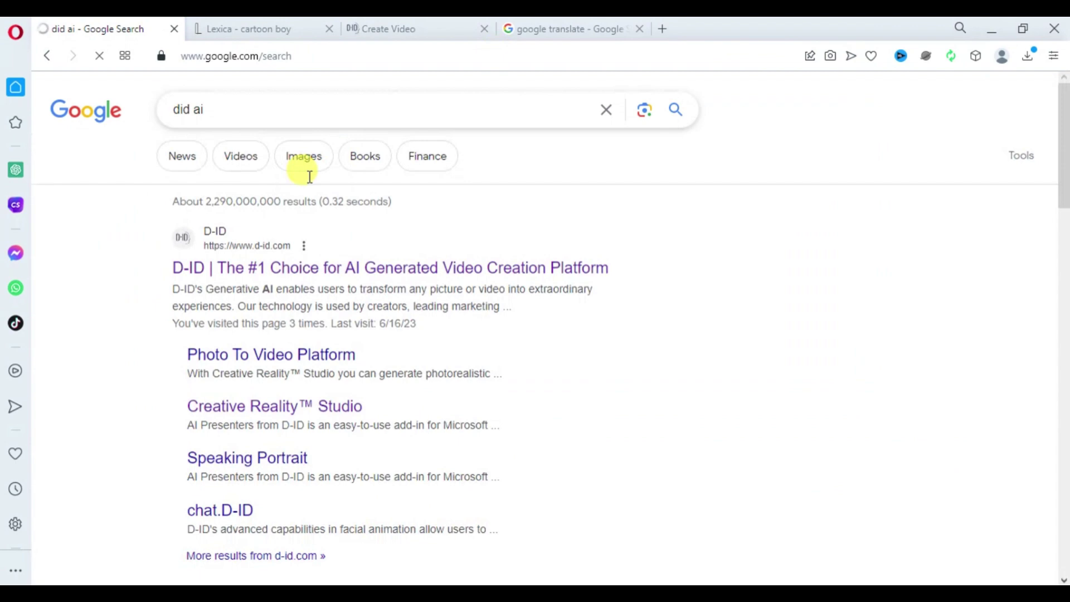
click(386, 273)
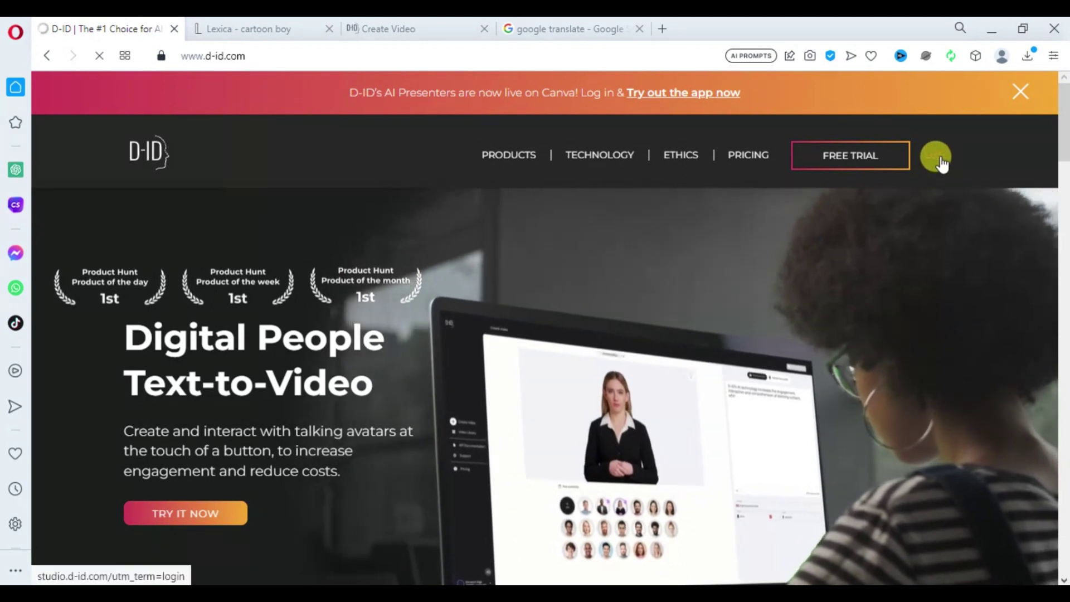
click(939, 160)
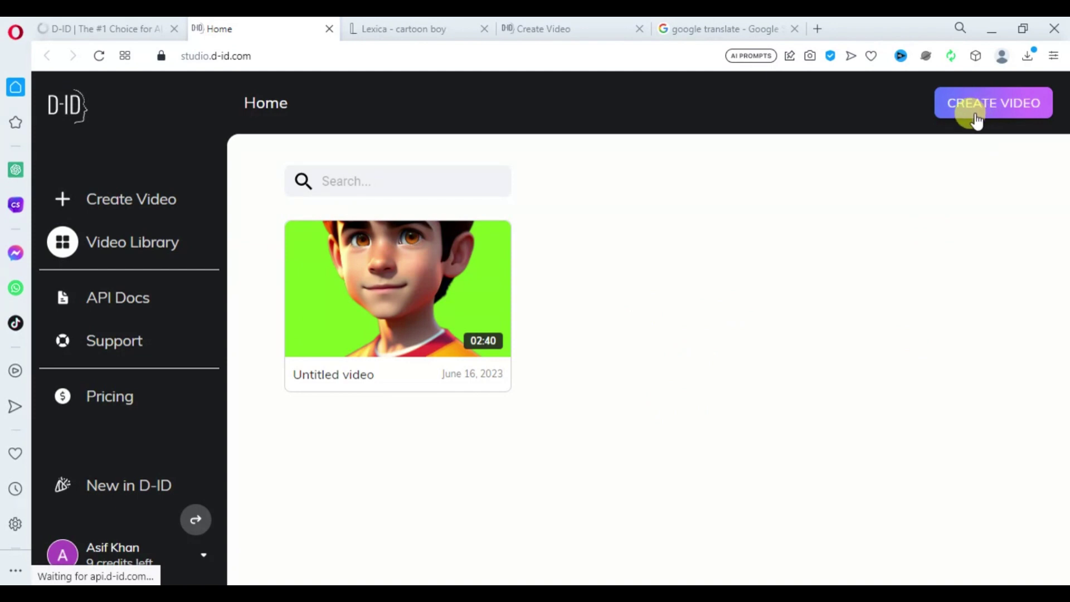
- Start a new video and add the downloaded green-background PNG of Boy Actor (2) as the presenter
click(132, 211)
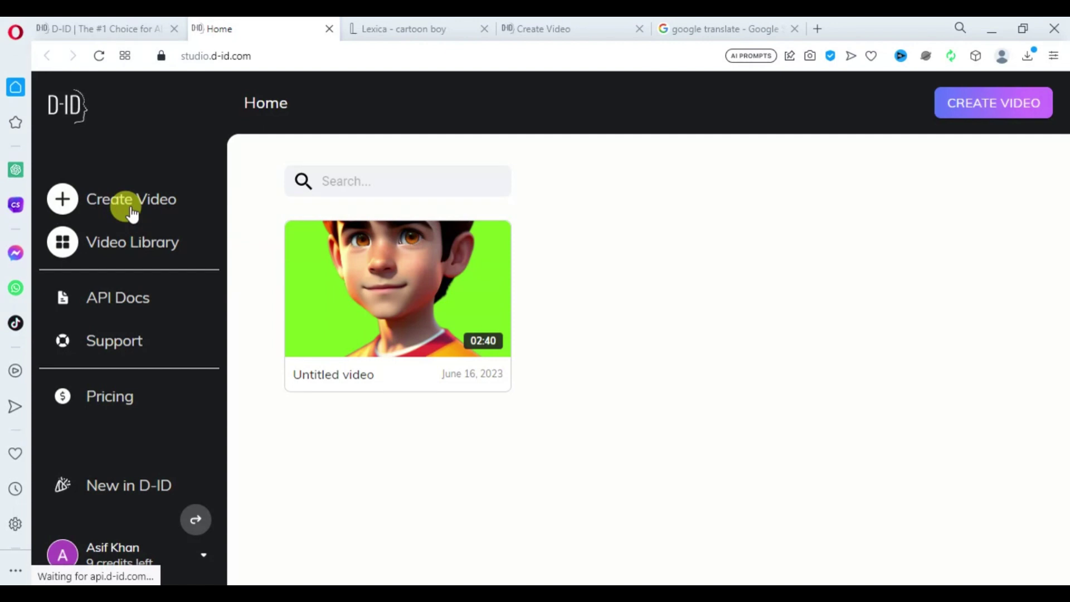
click(987, 111)
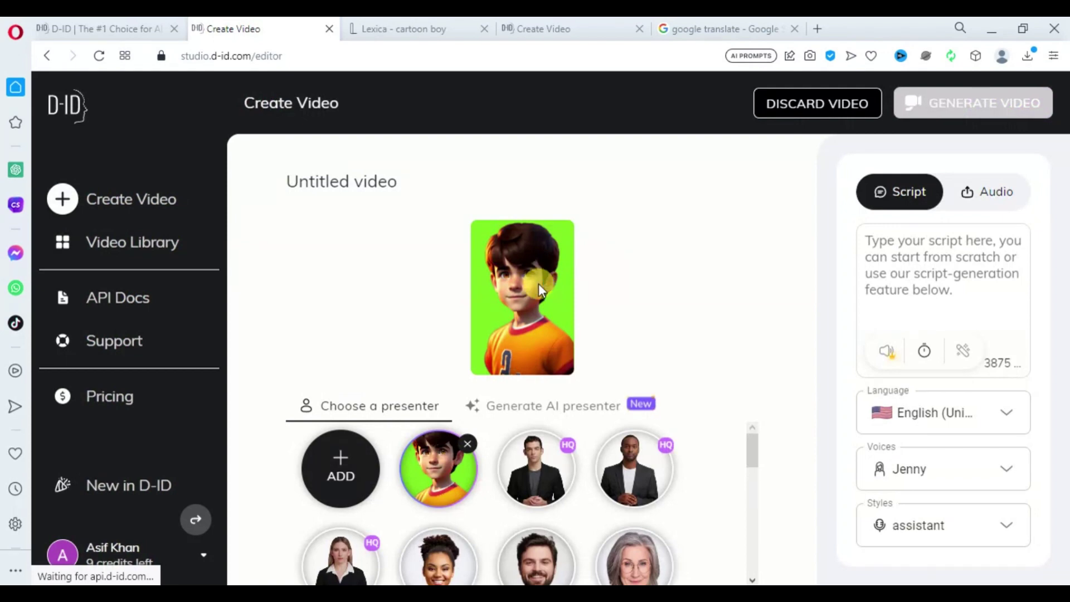
scroll(696, 492, down, 3)
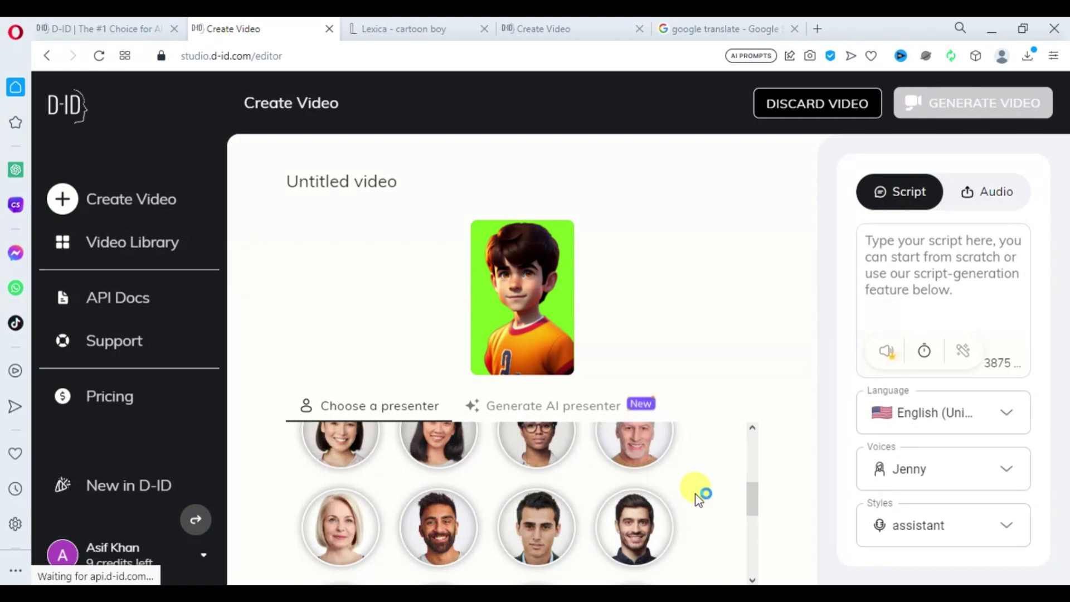
scroll(698, 499, up, 3)
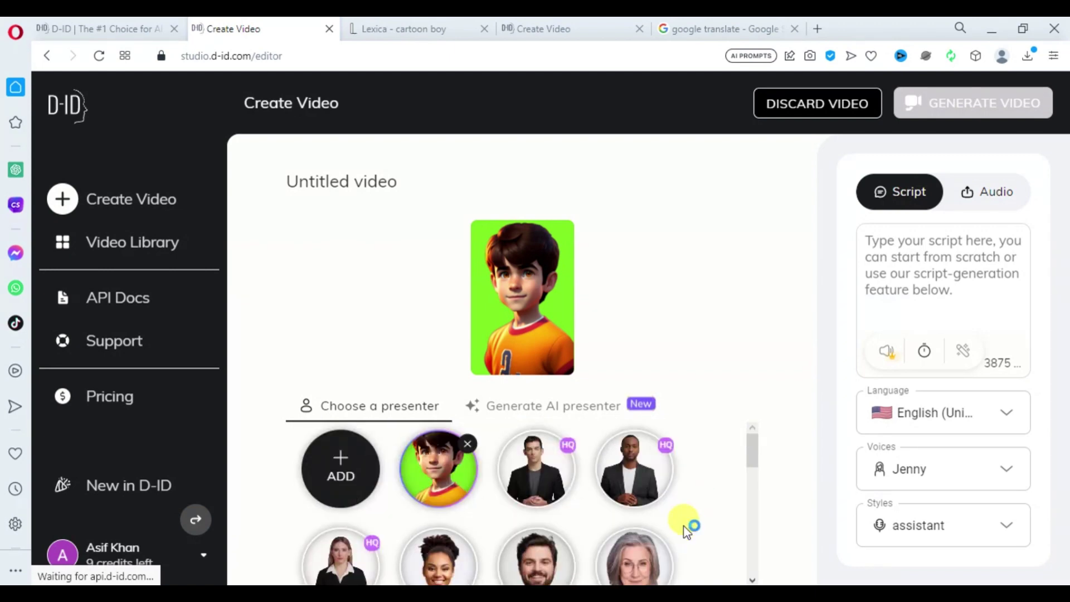
click(349, 483)
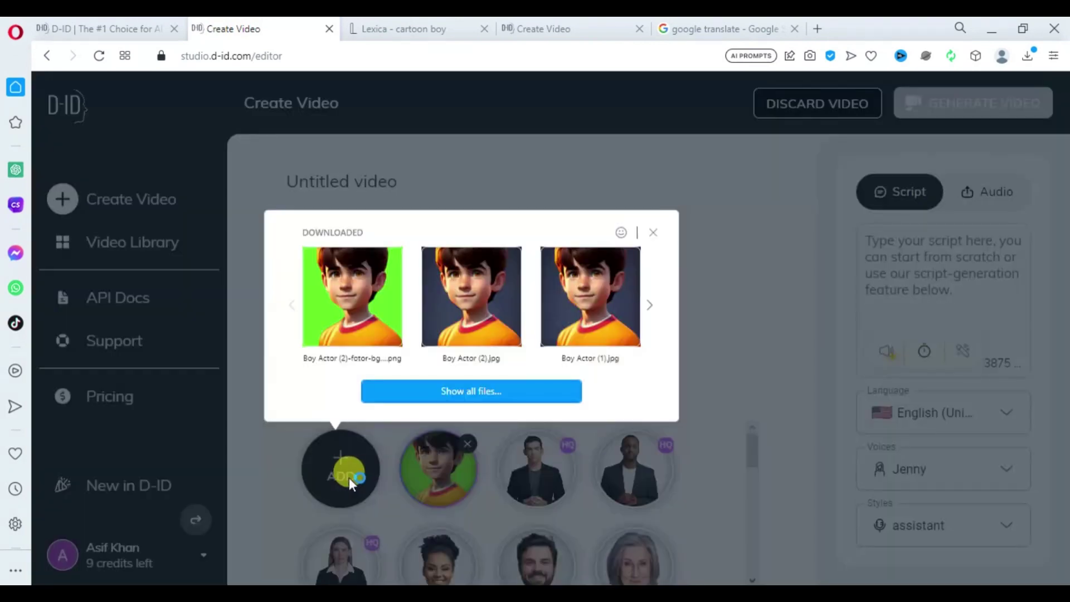
click(352, 326)
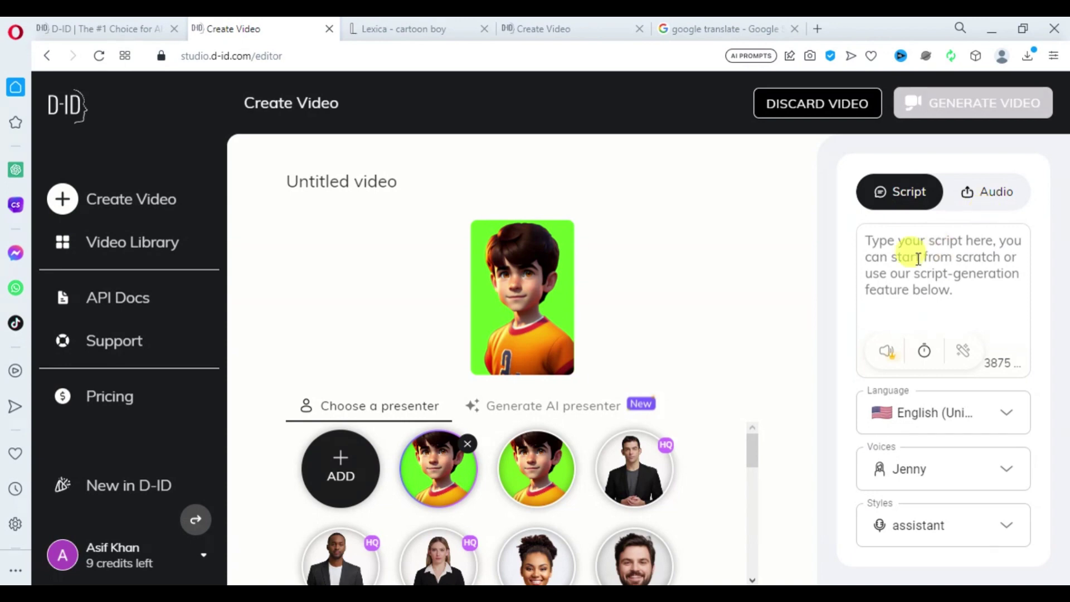
- Set the script language to Urdu (Pakistan) and look through its available voices and styles
click(870, 245)
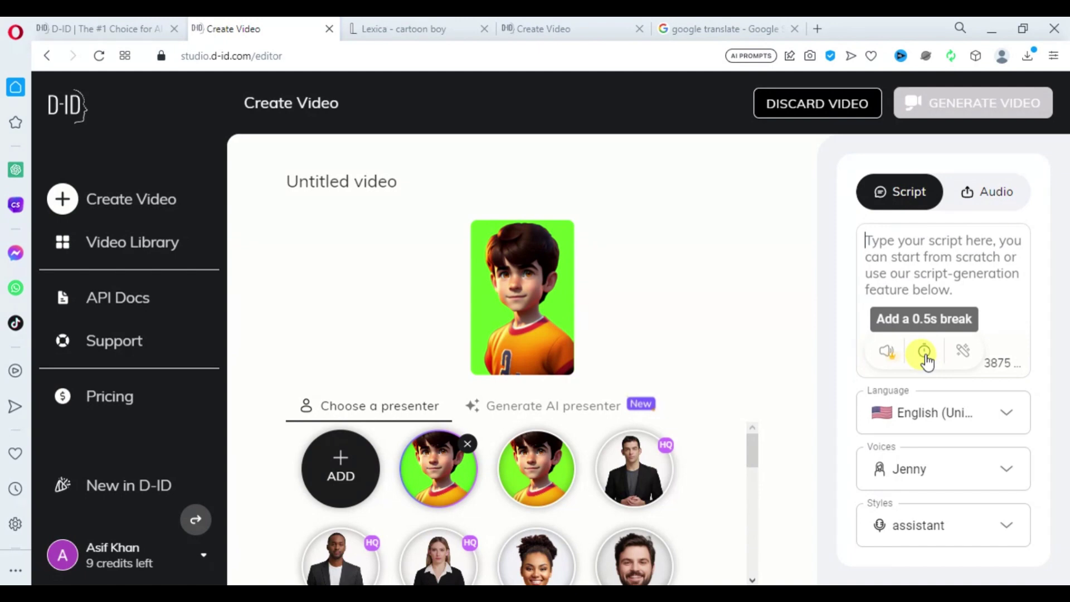
click(965, 412)
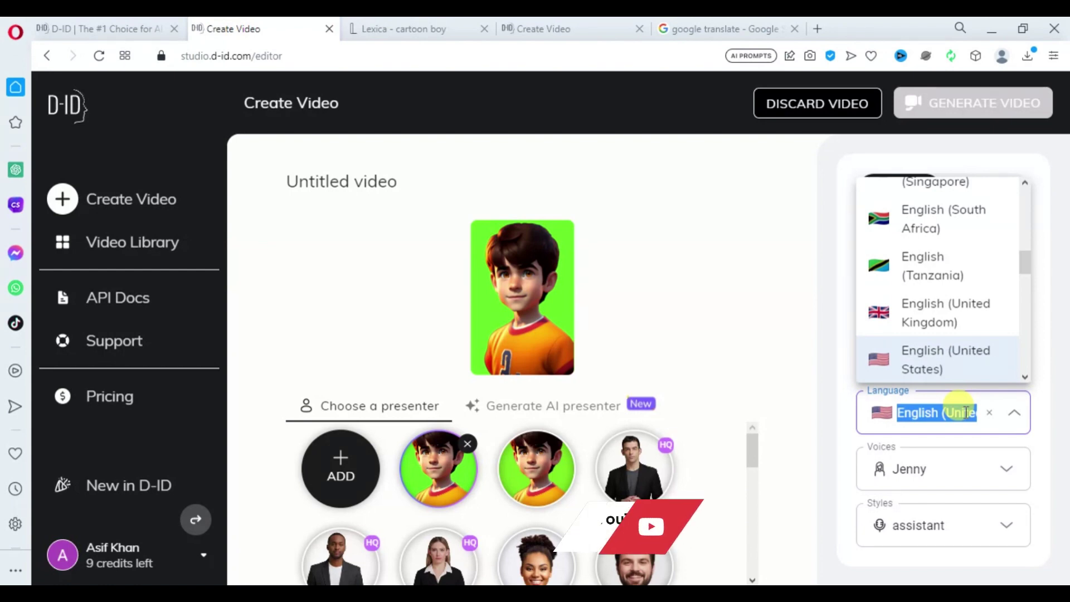
text(urdu)
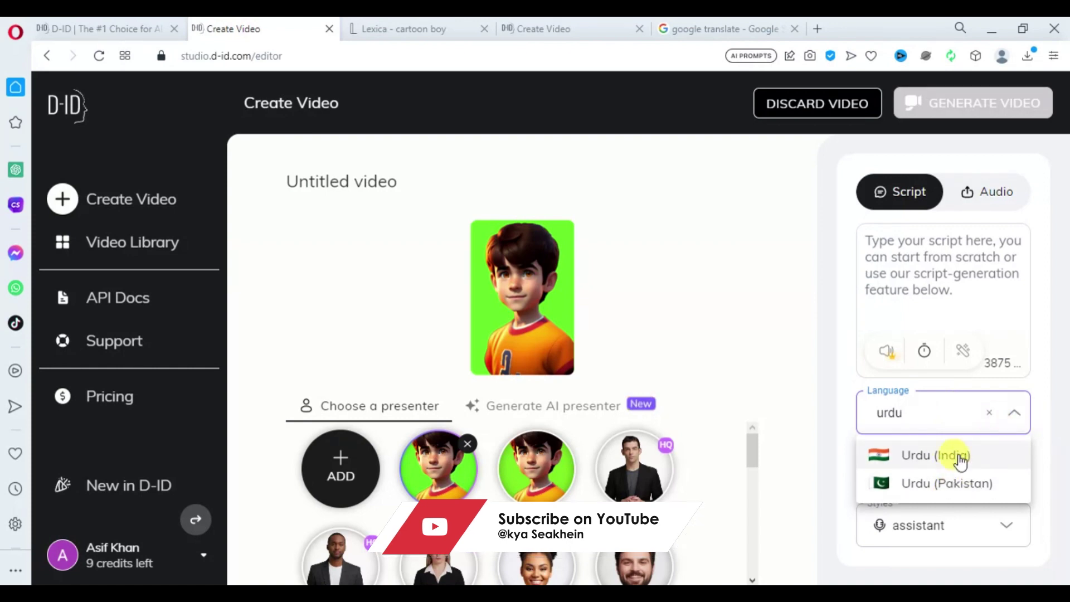
click(925, 484)
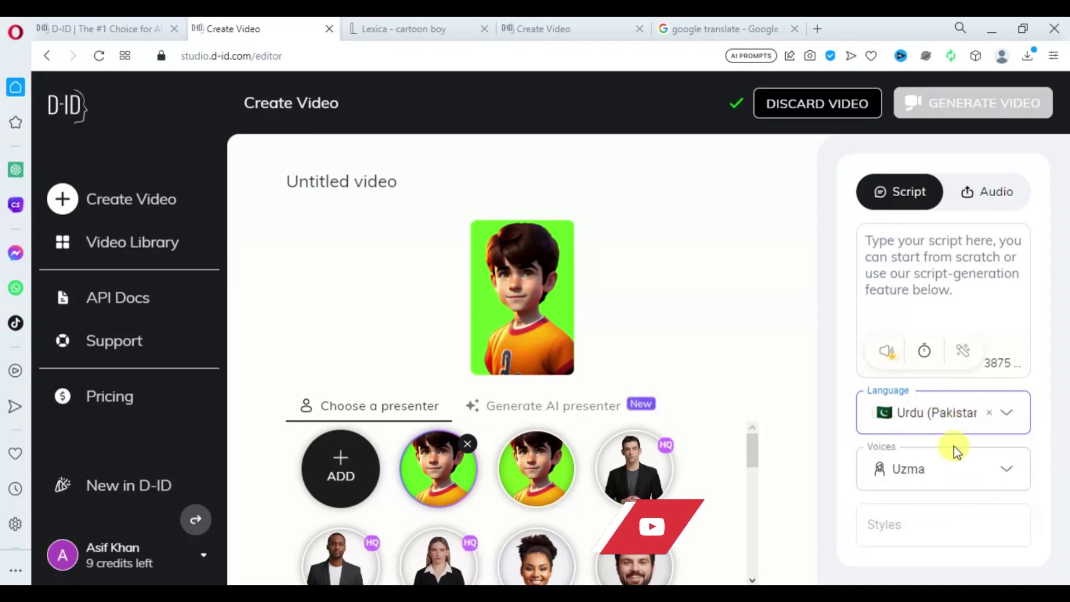
click(1008, 472)
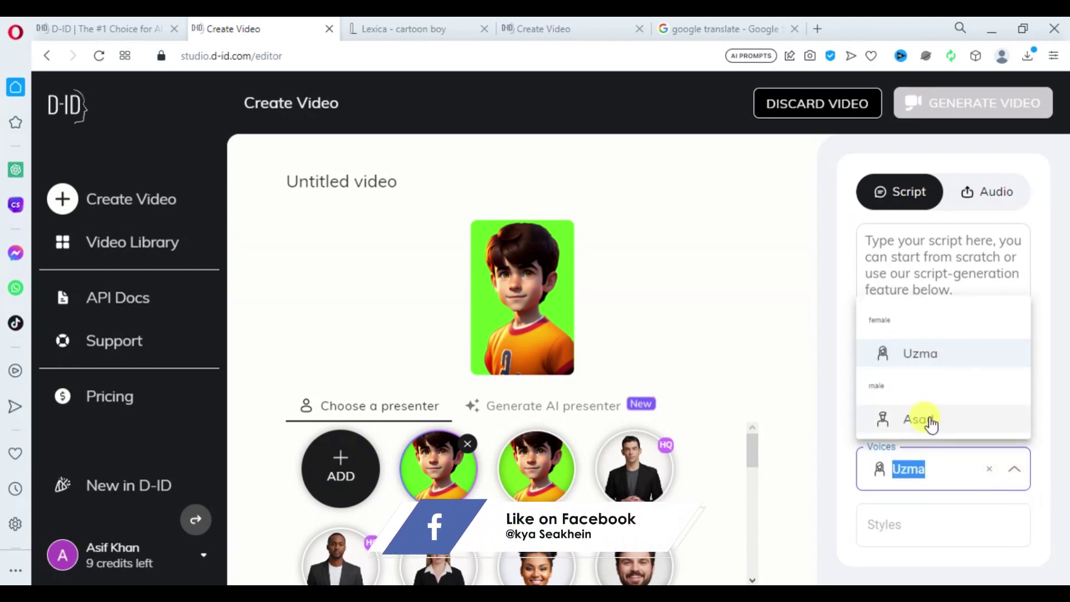
click(940, 545)
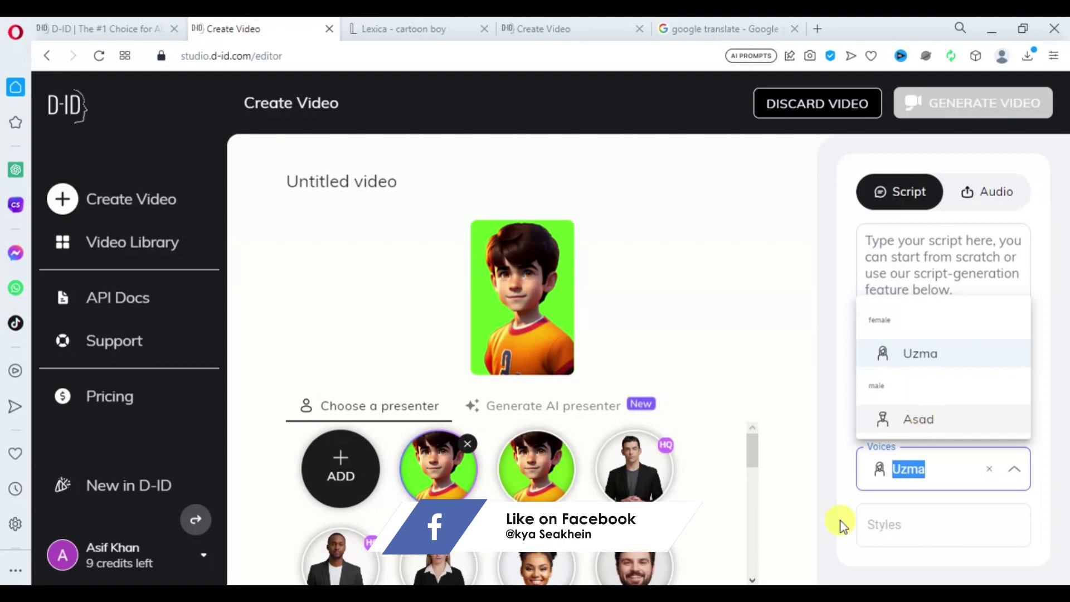
click(998, 534)
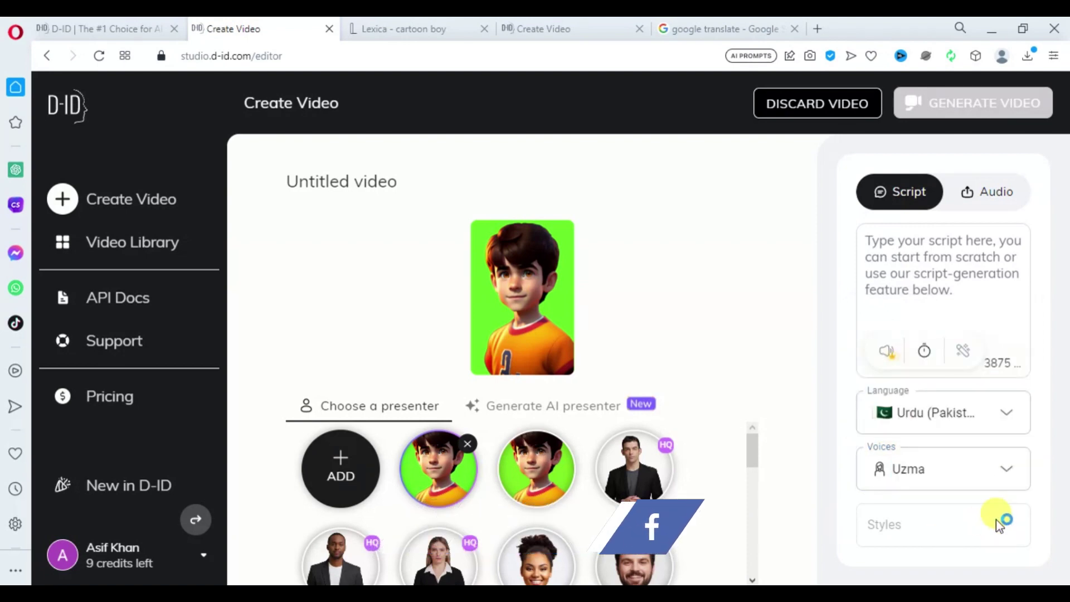
- Change the script language to English (Australia) and keep the Natasha voice
click(1002, 417)
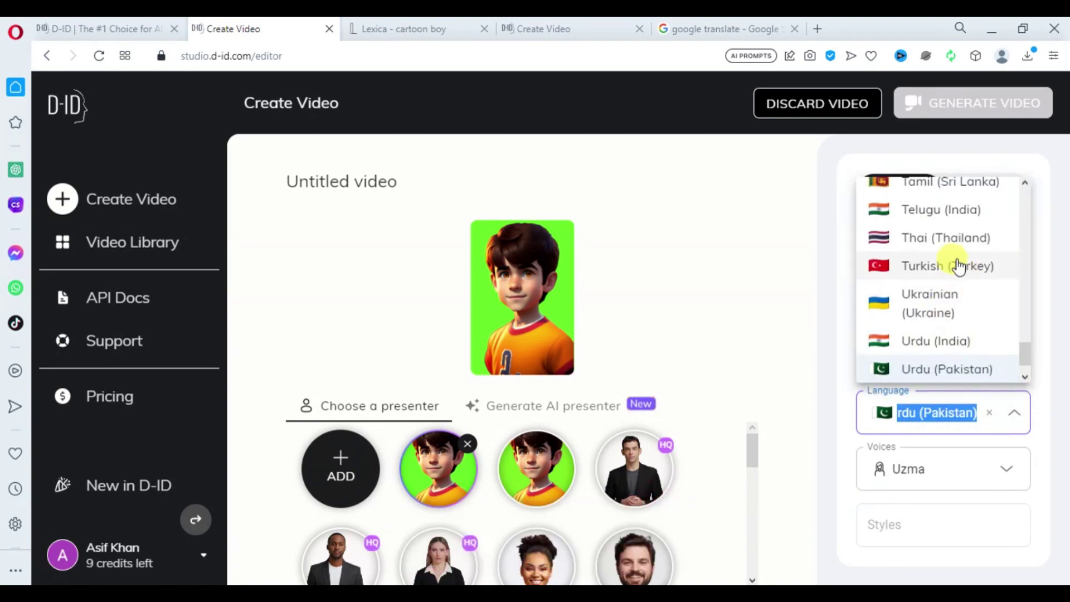
text(us)
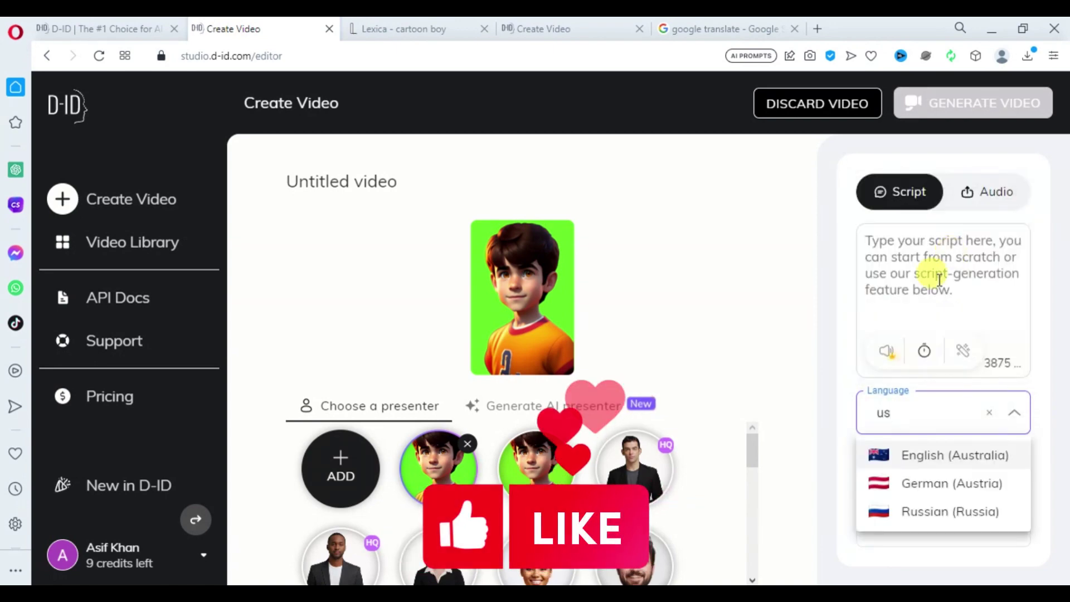
click(955, 455)
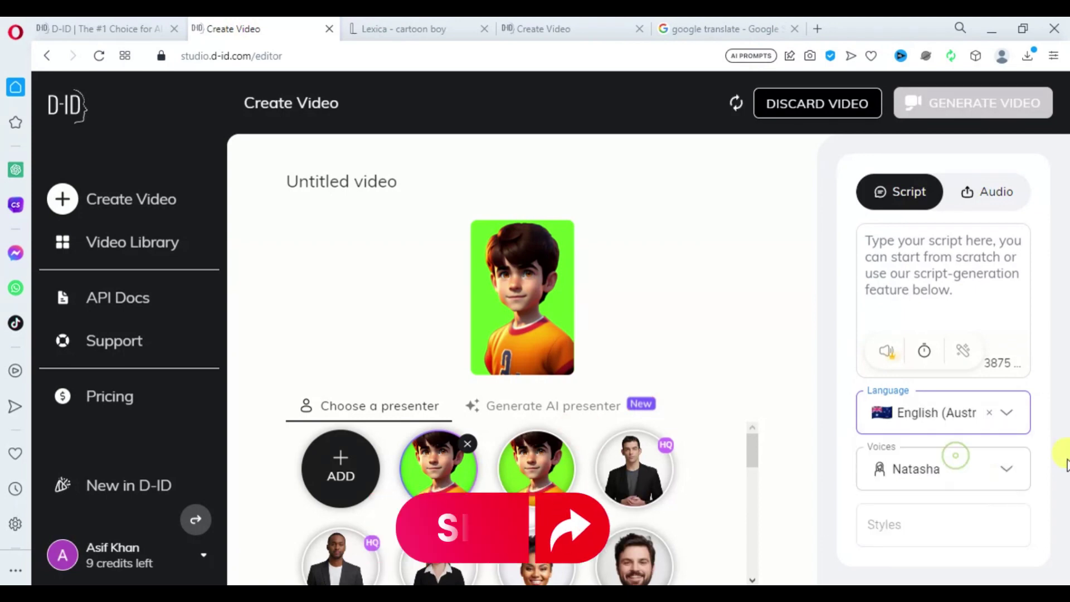
click(1008, 470)
click(946, 296)
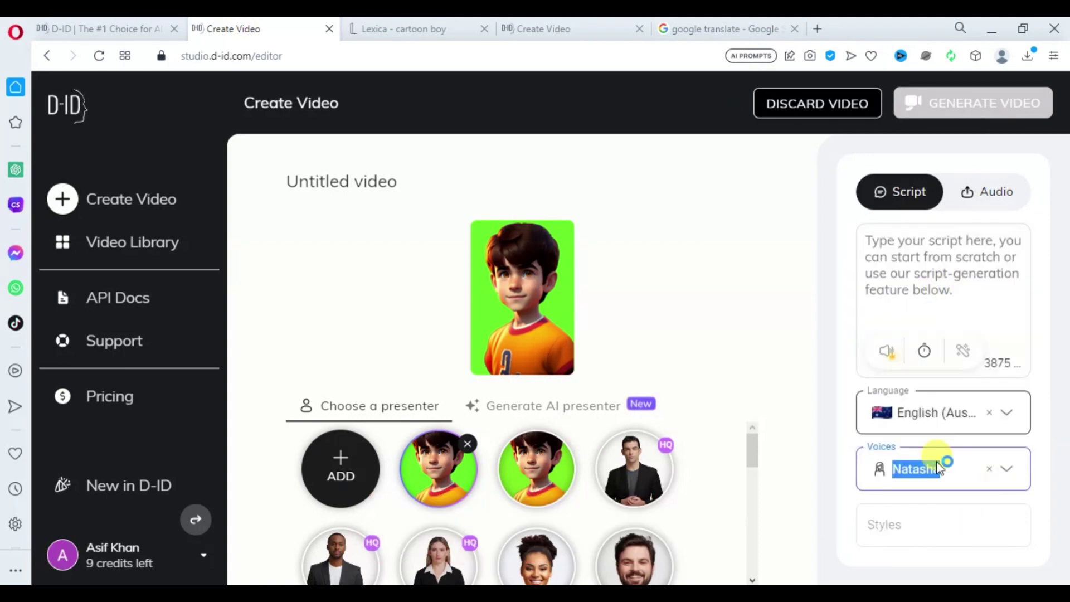
click(970, 520)
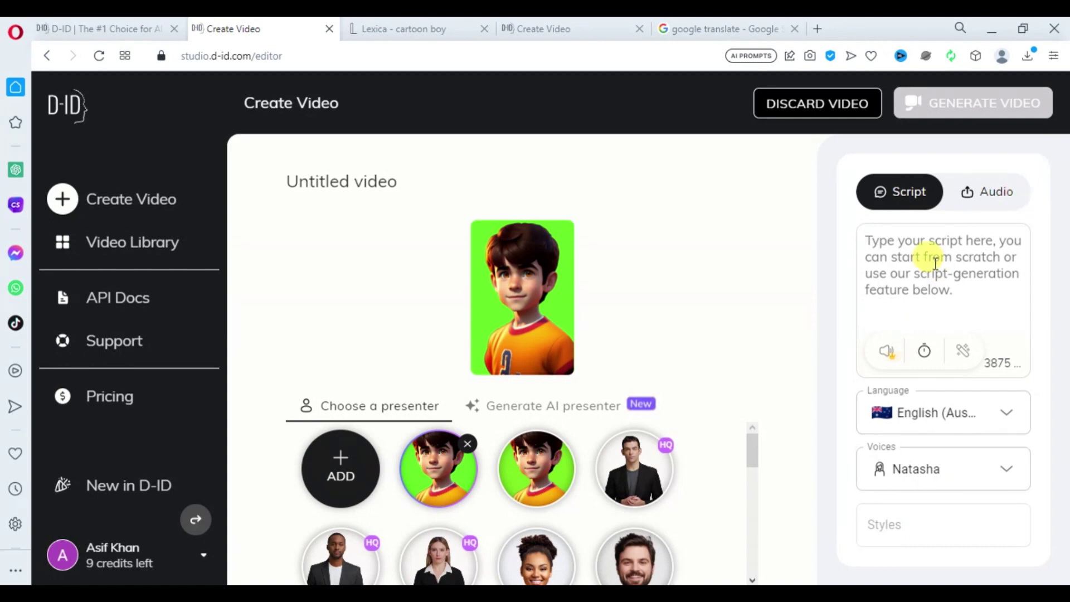
- Switch the video from script to audio and upload the first downloaded WhatsApp Audio MP3 as the voice
click(998, 201)
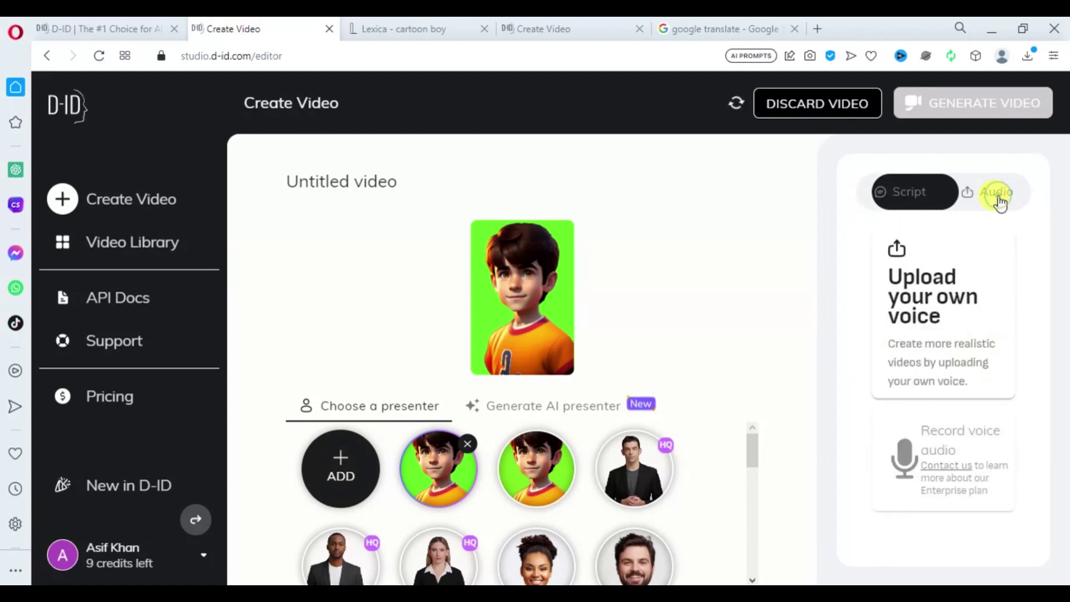
click(928, 307)
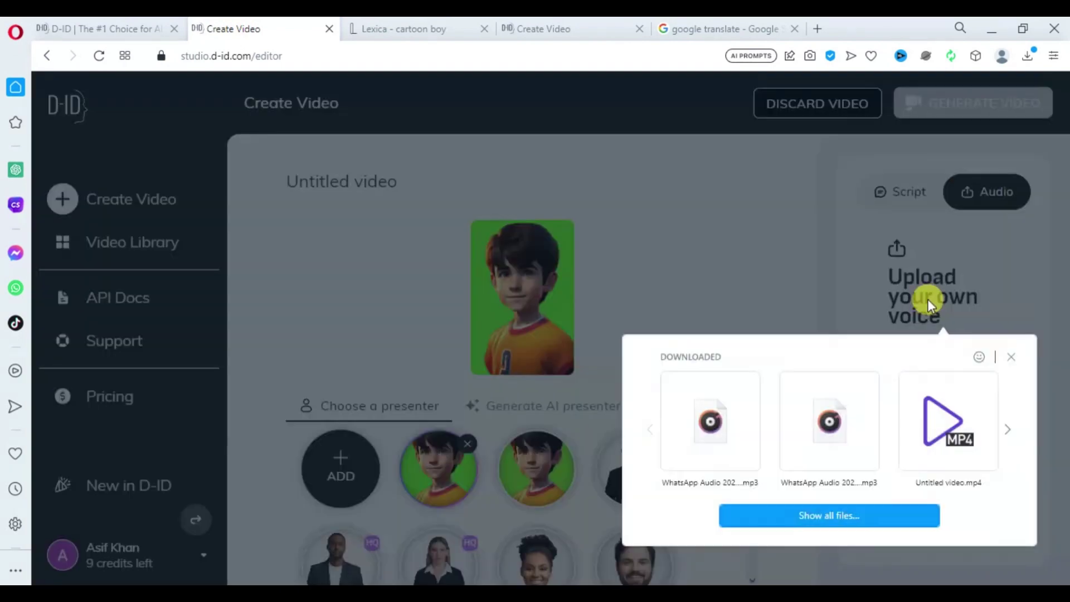
click(741, 470)
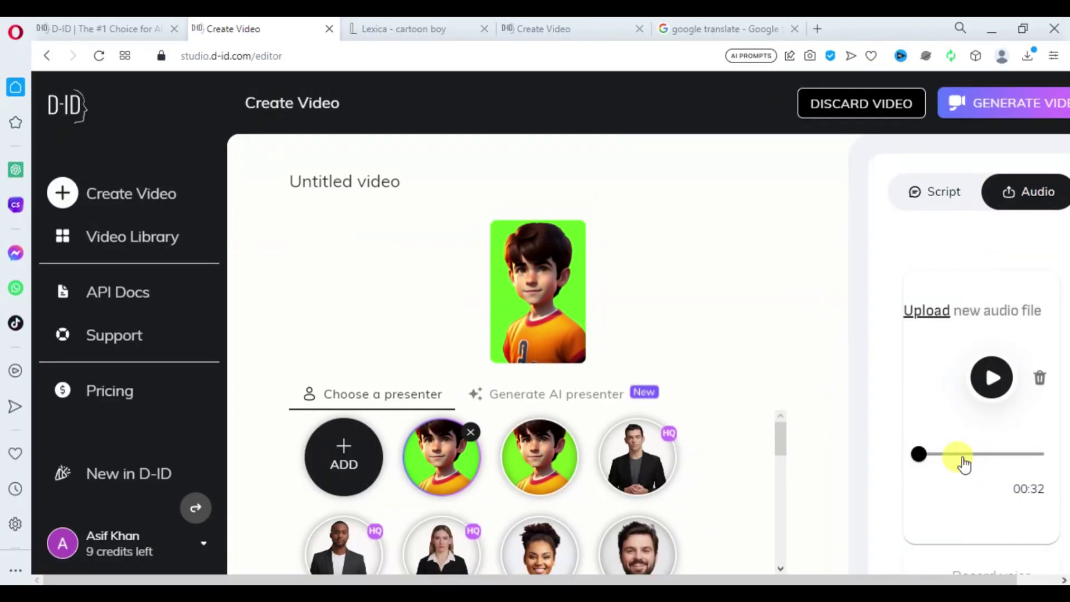
- Play back the uploaded voice audio and generate the talking presenter video
click(988, 378)
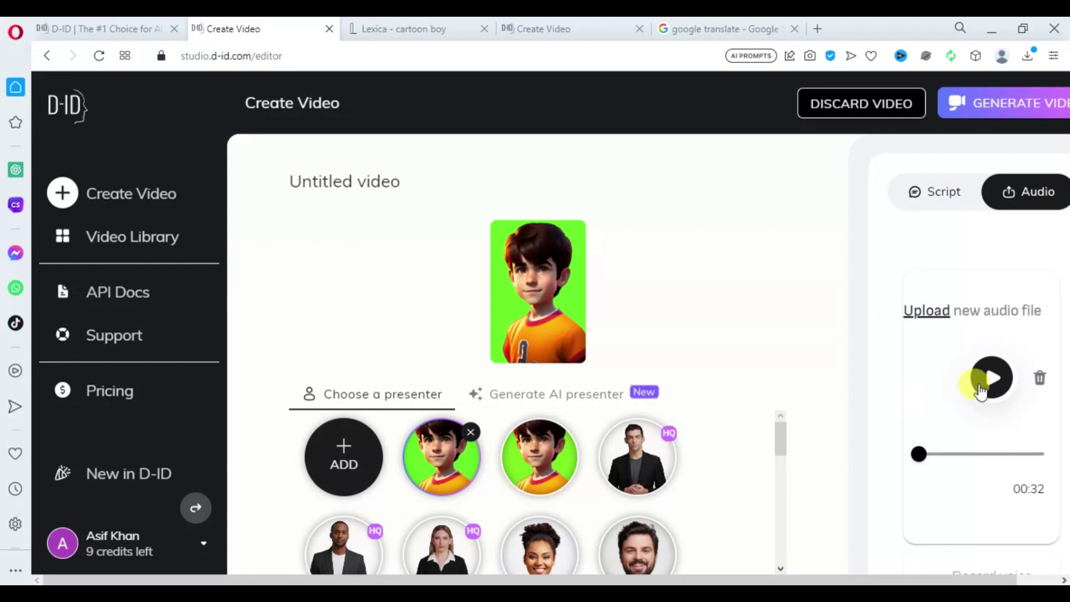
click(1002, 110)
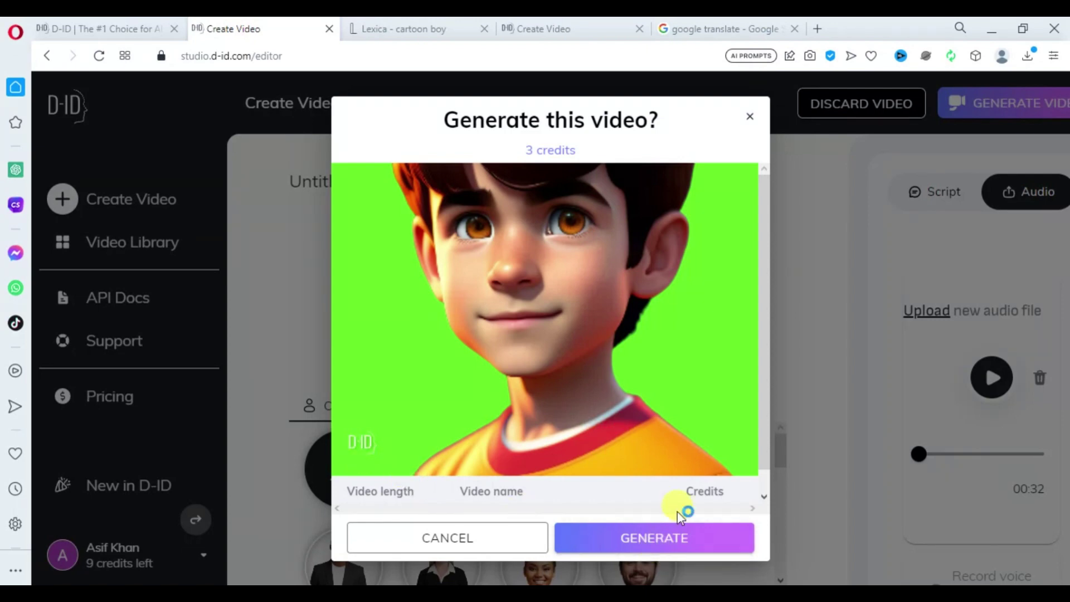
click(654, 539)
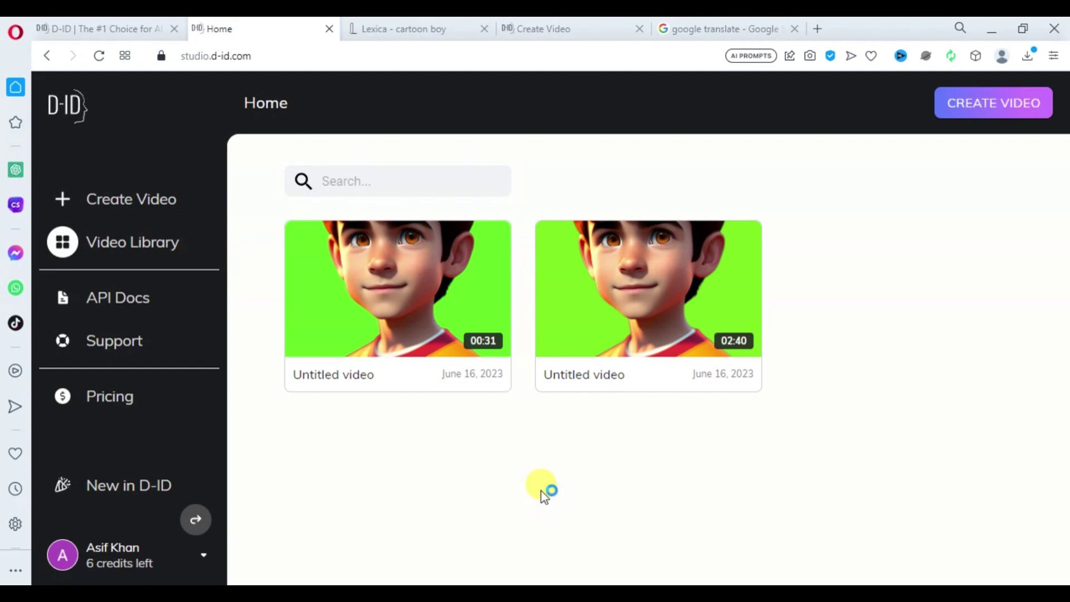
- Preview the newly generated 00:31 video from the library, download it and close the preview
mouse_move(396, 288)
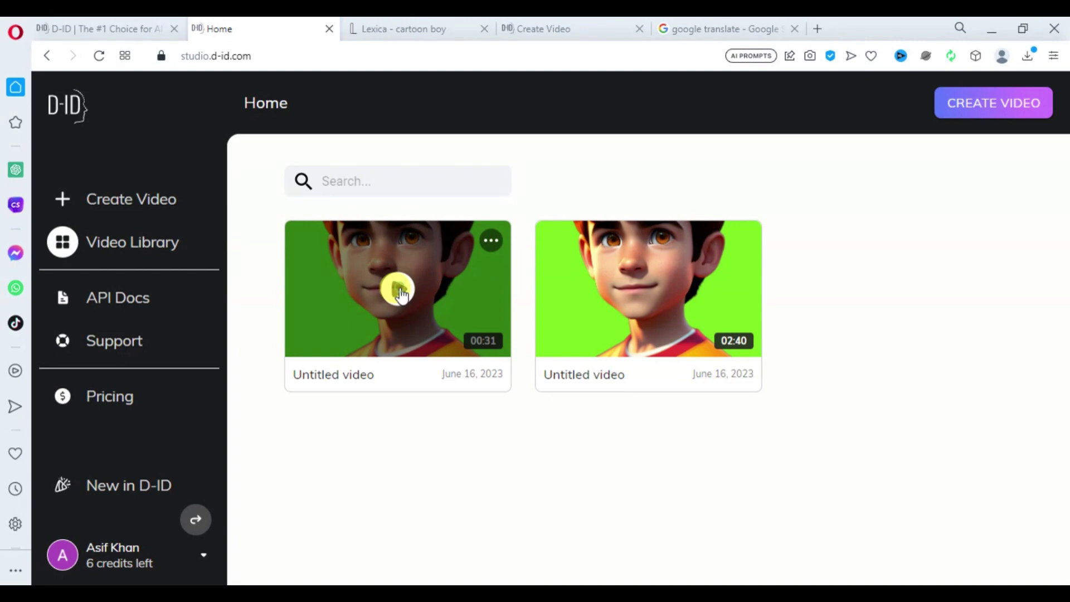
click(400, 290)
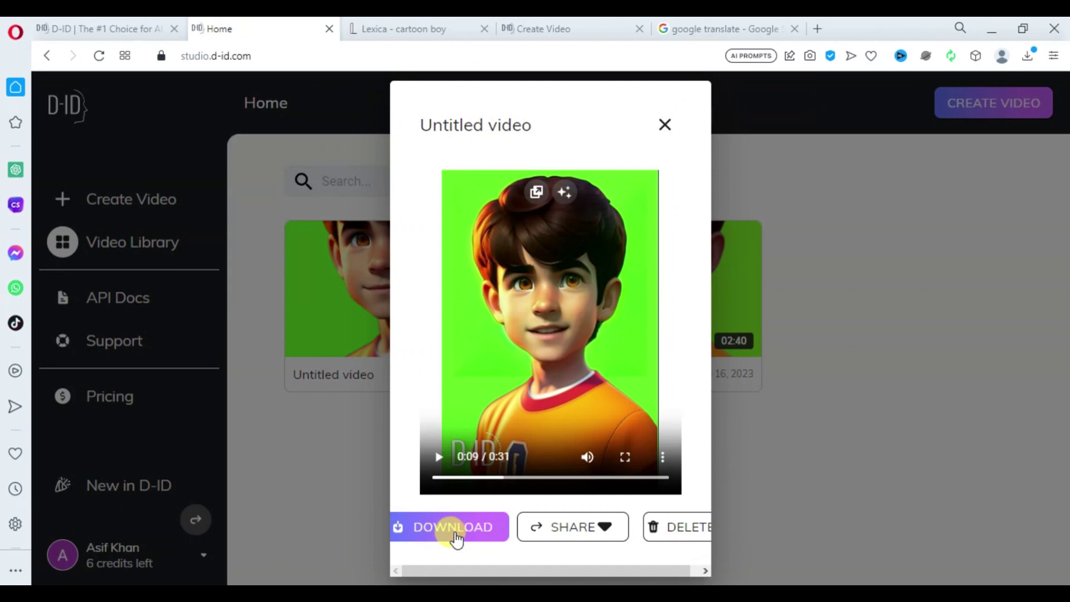
click(456, 534)
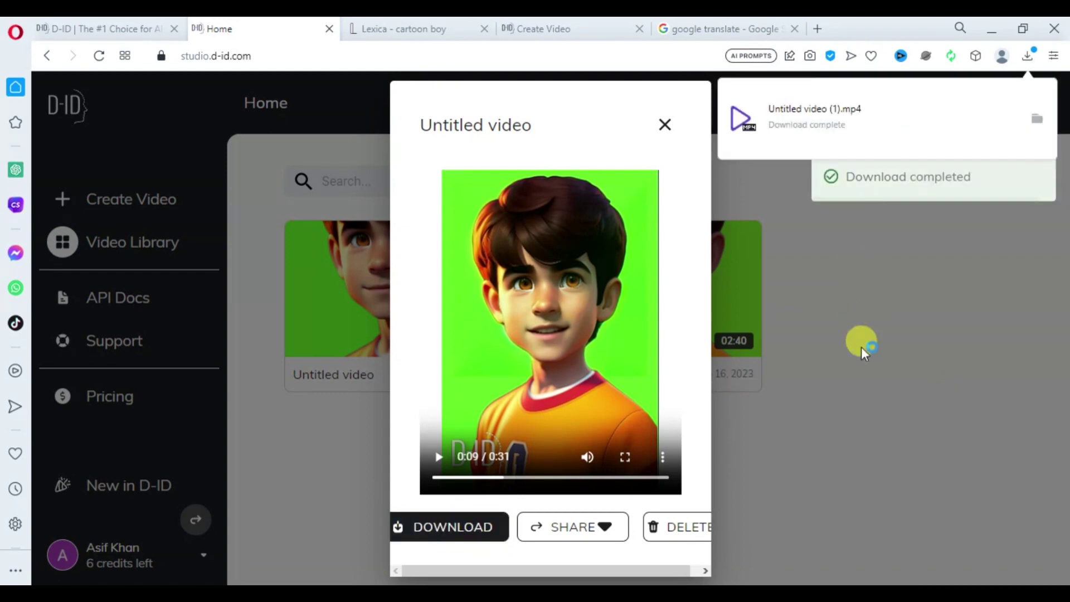
click(831, 457)
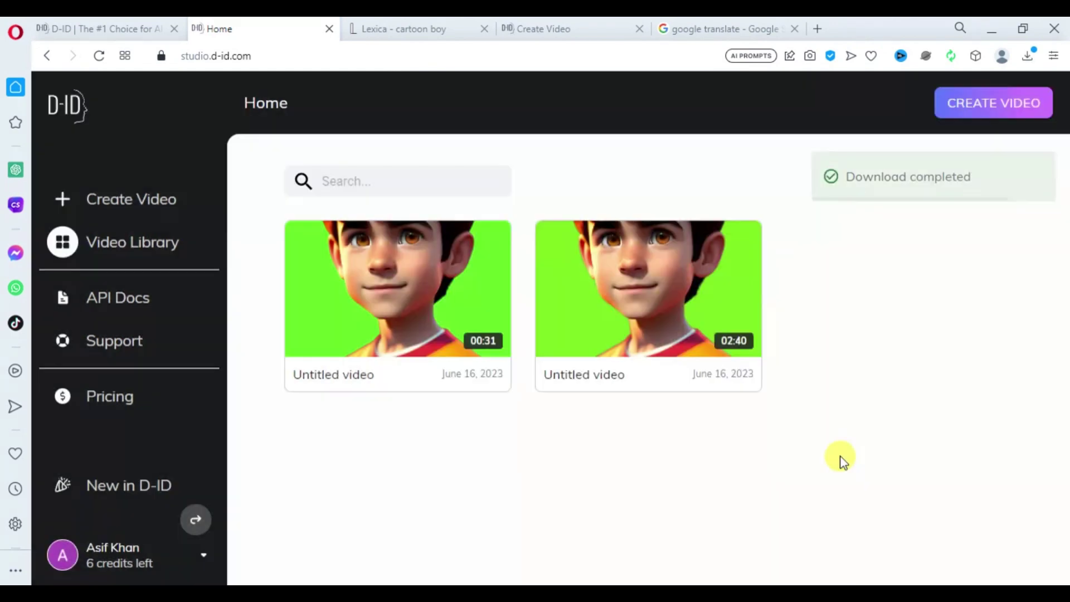
- Start another new video and browse the available presenters
click(150, 209)
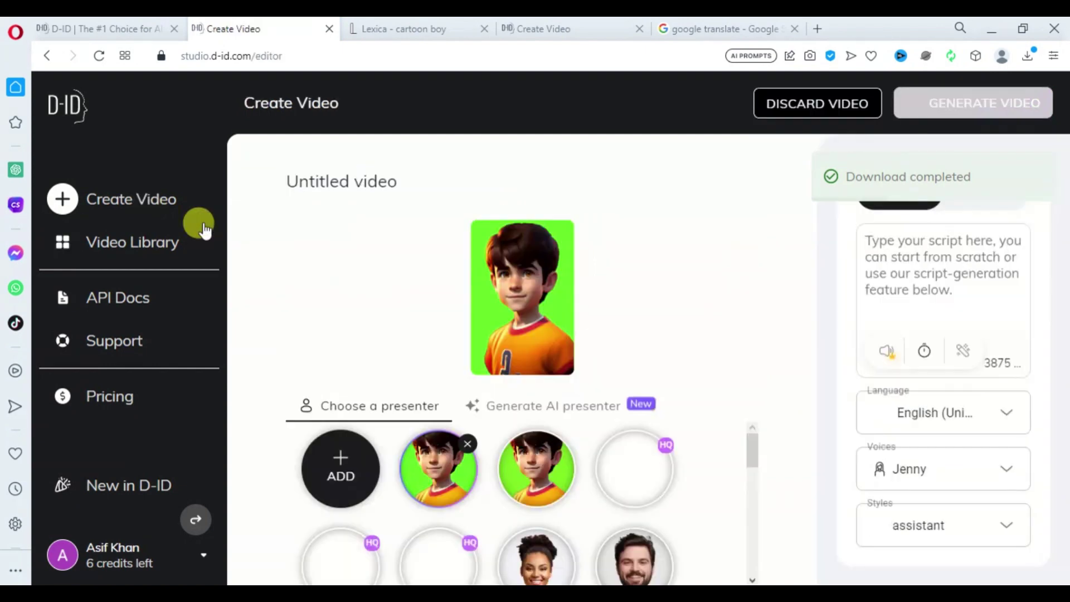
scroll(709, 505, down, 3)
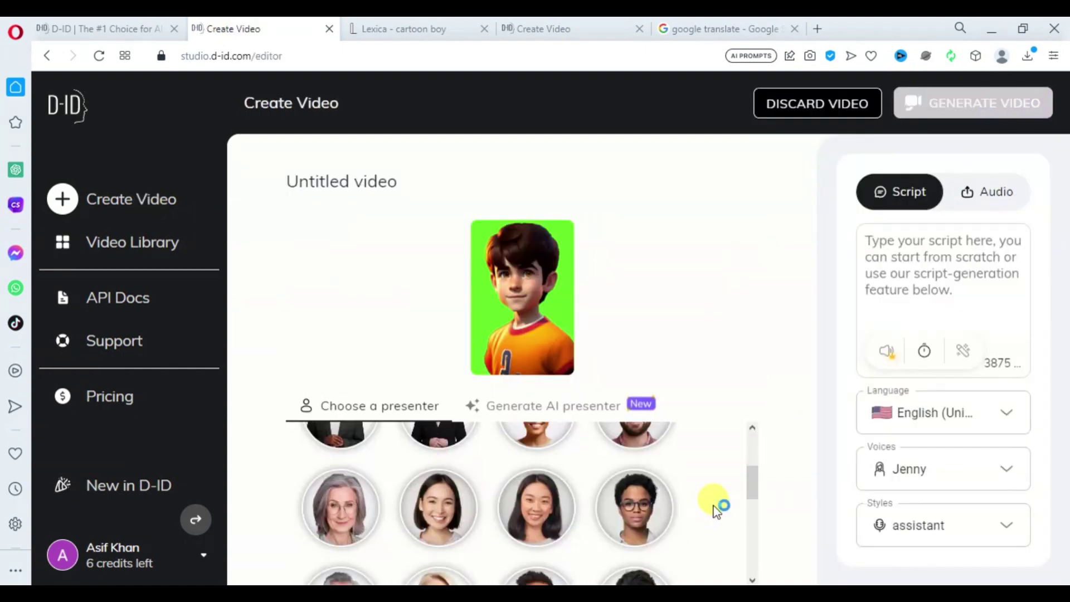
- Choose the long-haired HQ woman presenter in the black blazer and set the video background to green, hex 42E540
scroll(714, 504, up, 3)
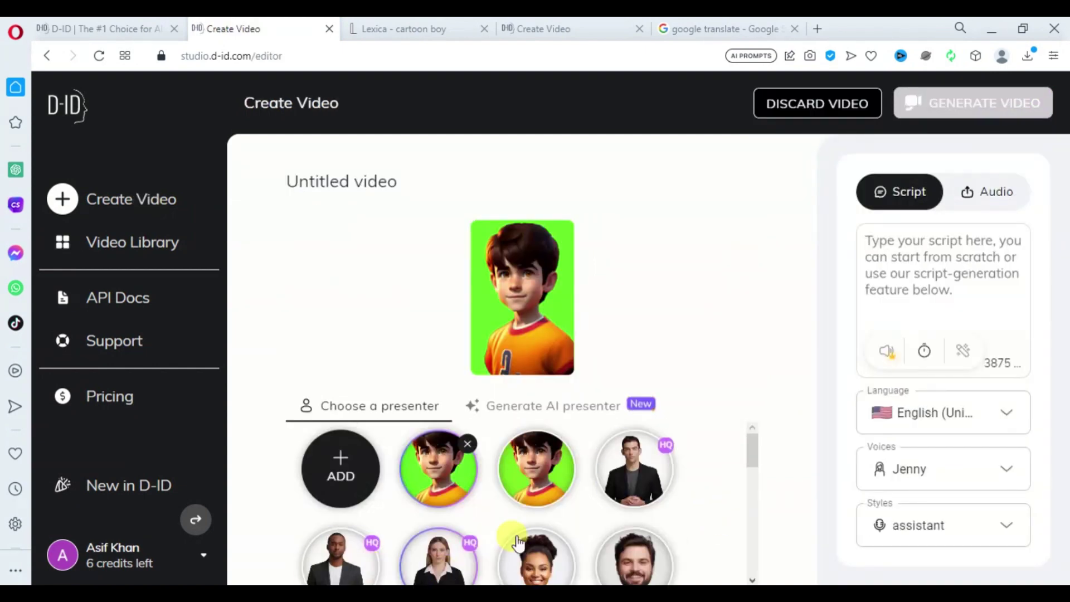
scroll(619, 530, down, 2)
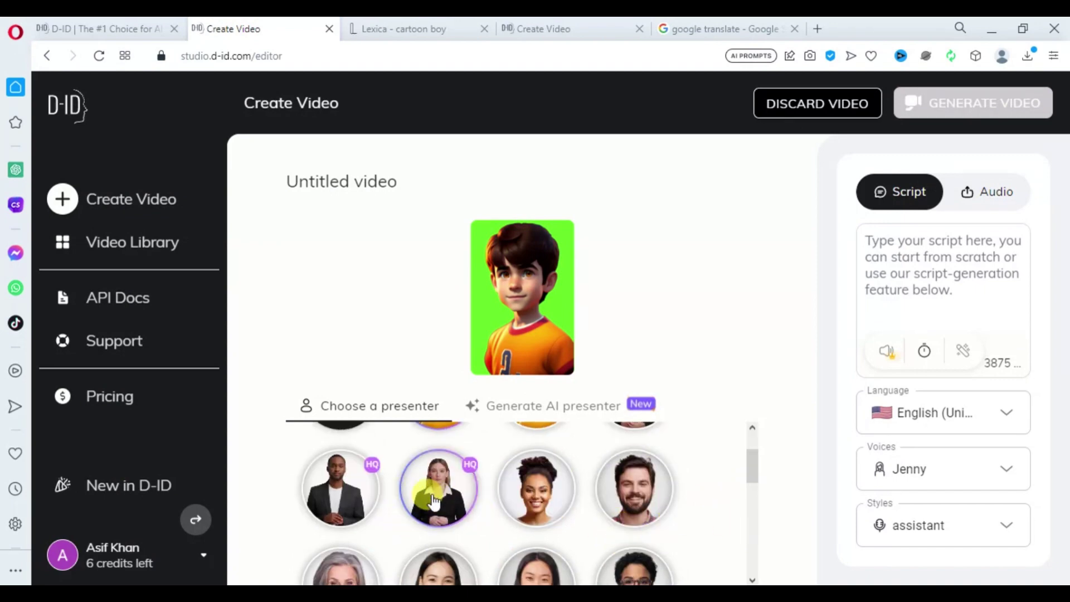
click(442, 511)
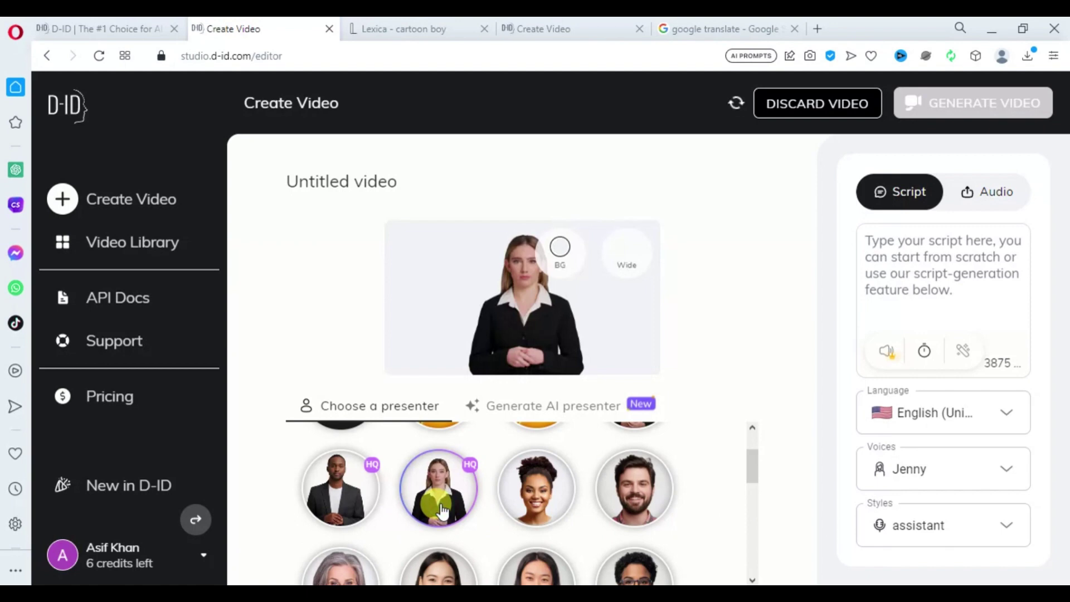
click(562, 252)
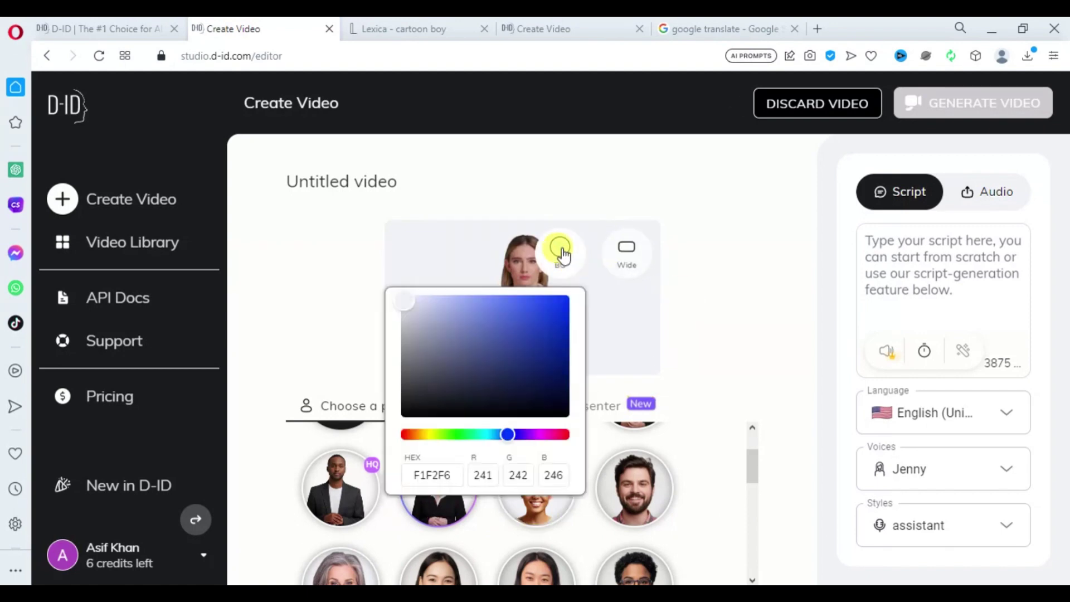
click(459, 435)
click(521, 307)
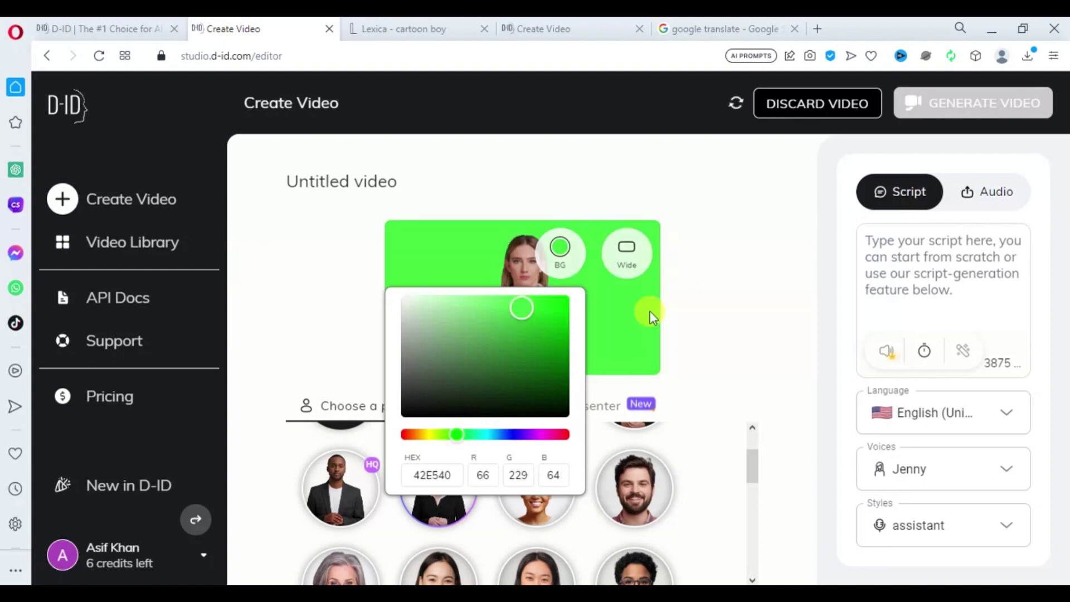
click(641, 270)
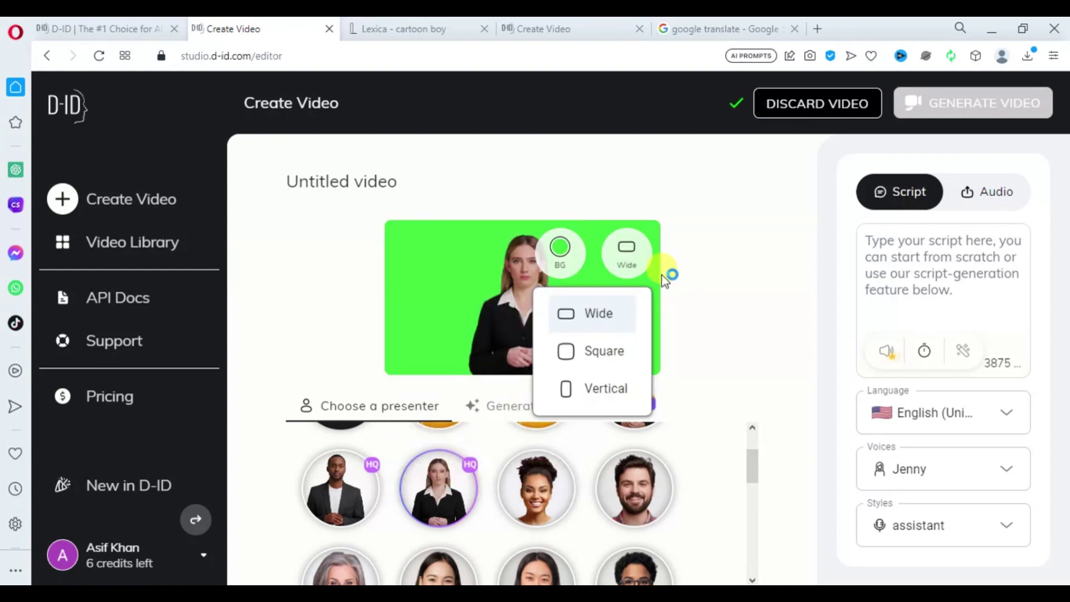
click(723, 349)
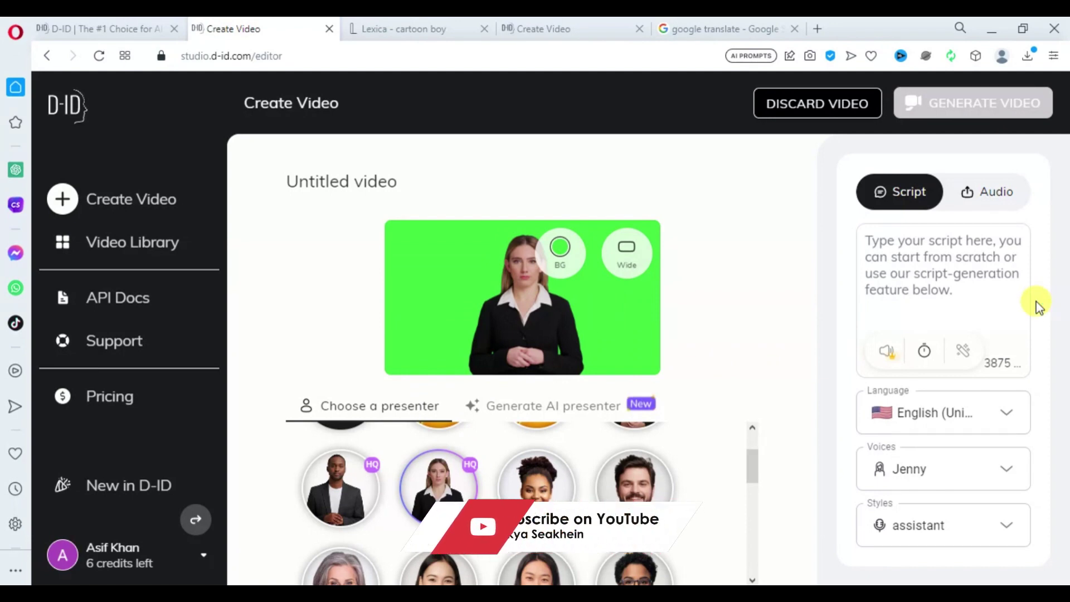
- Enter the English Google Translate text "Keep working hard on YouTube and one day you will surely succeed. Please subscribe my channel." as the script
click(933, 258)
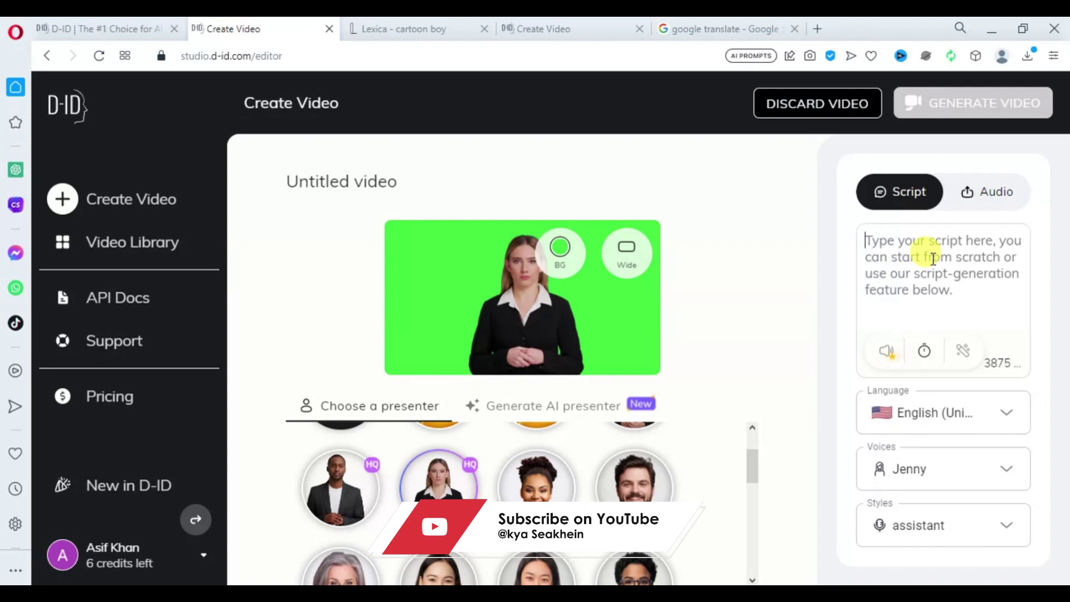
click(719, 29)
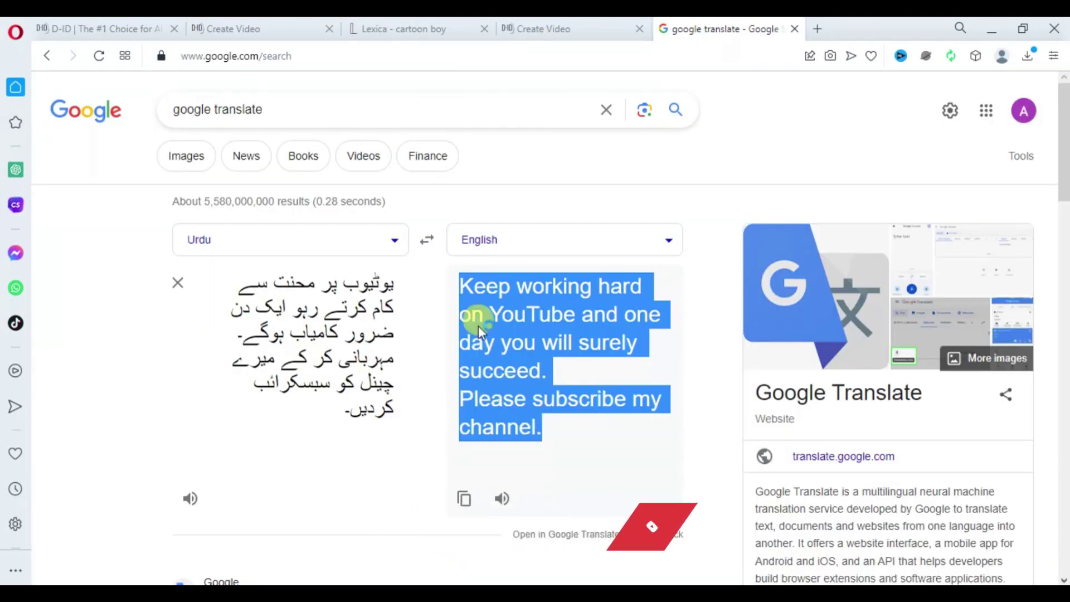
click(257, 28)
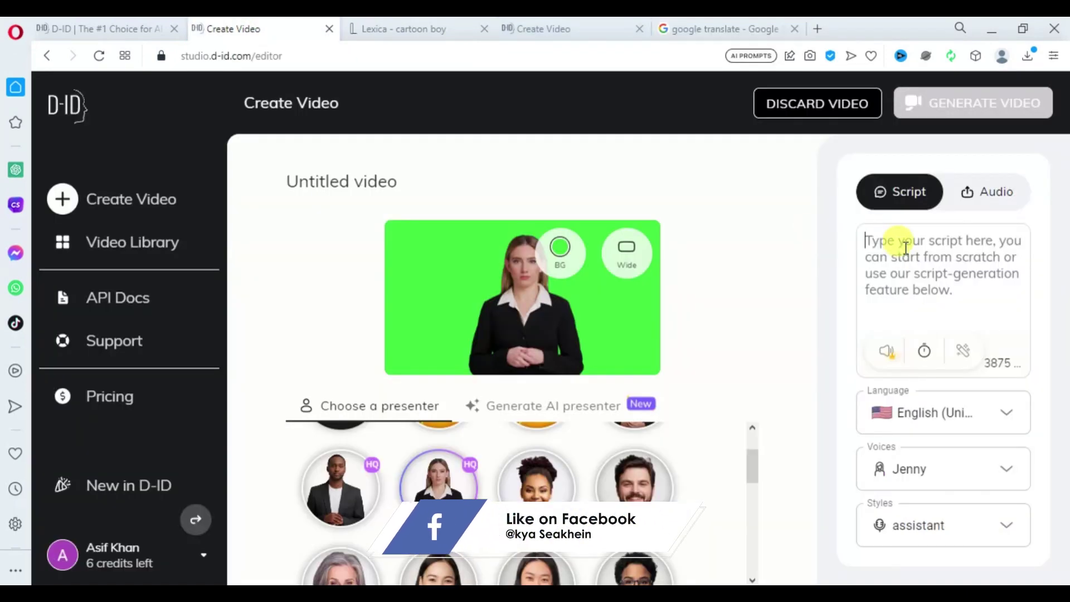
text(Keep working hard on YouTube and one day you will surely succeed. Please subscribe my channel.)
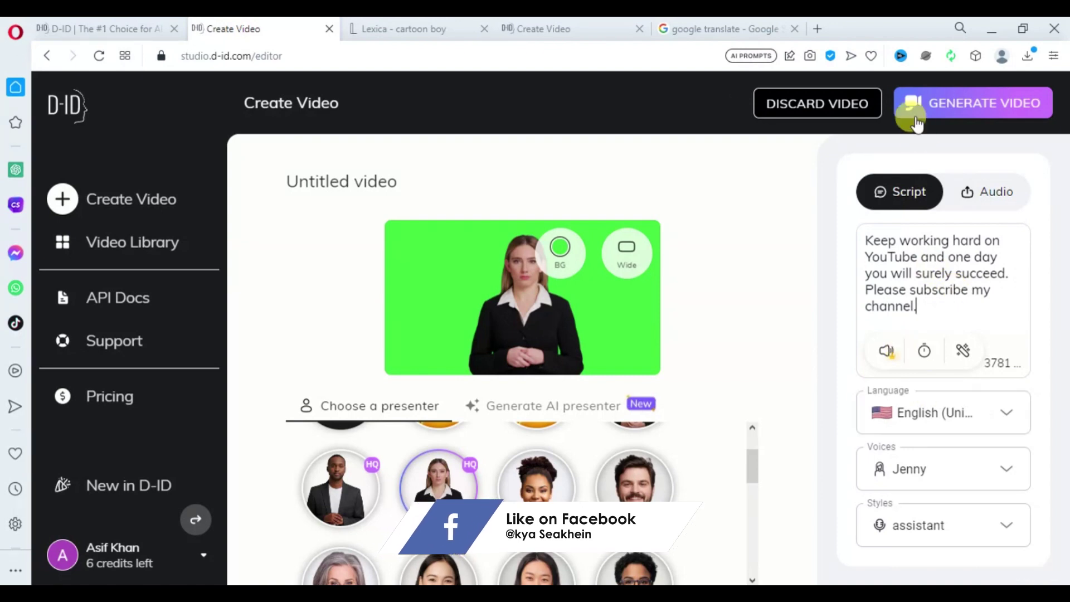
- Insert a line break and a pause in the script before "Please subscribe my channel."
click(864, 289)
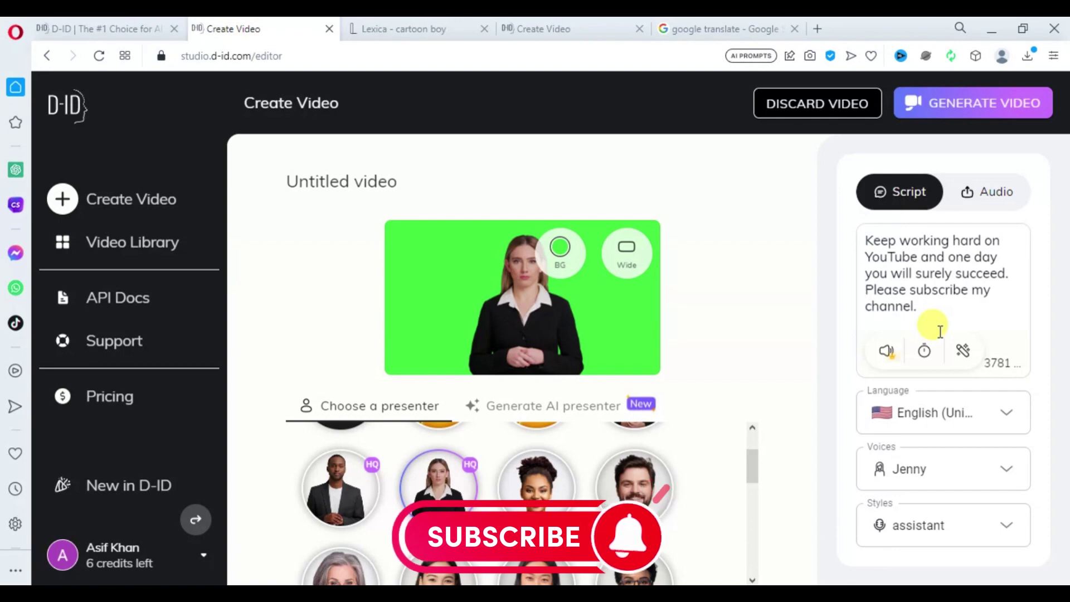
key(Return)
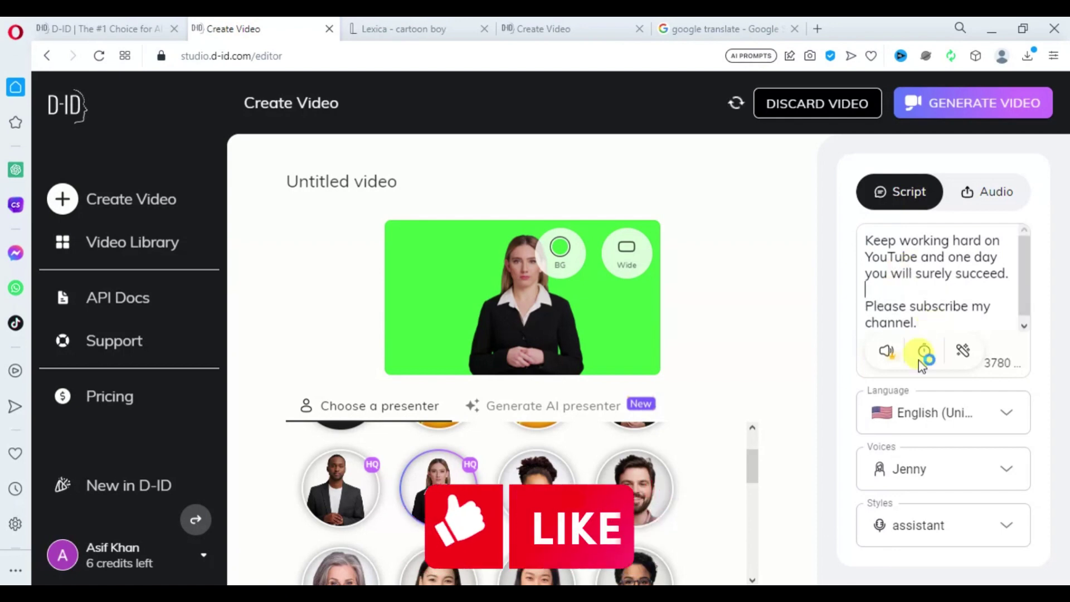
click(925, 352)
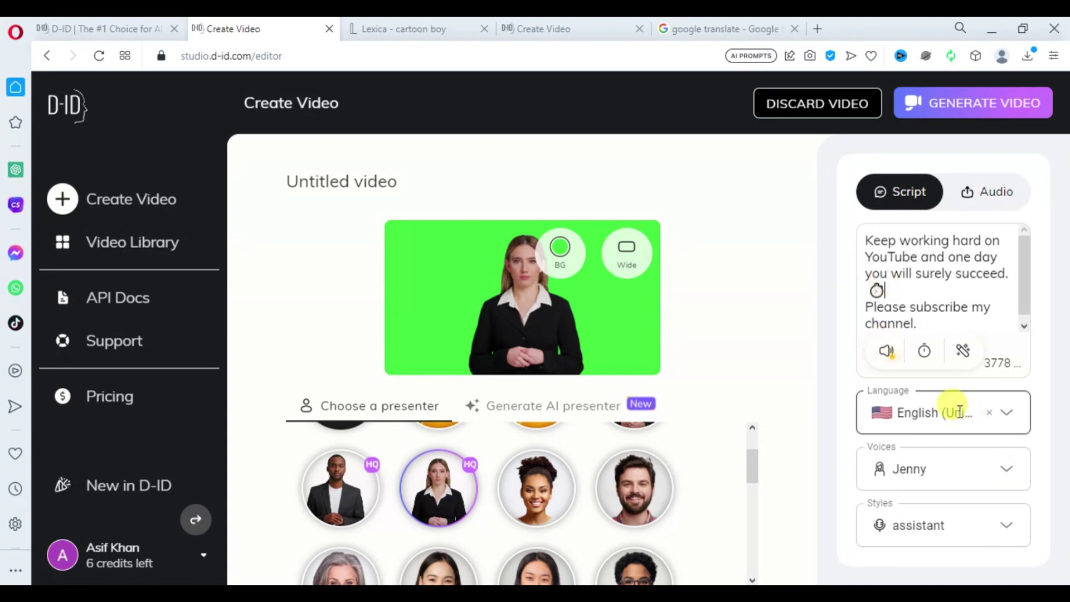
- Choose the Jenny voice with the assistant style and generate the presenter video
click(938, 455)
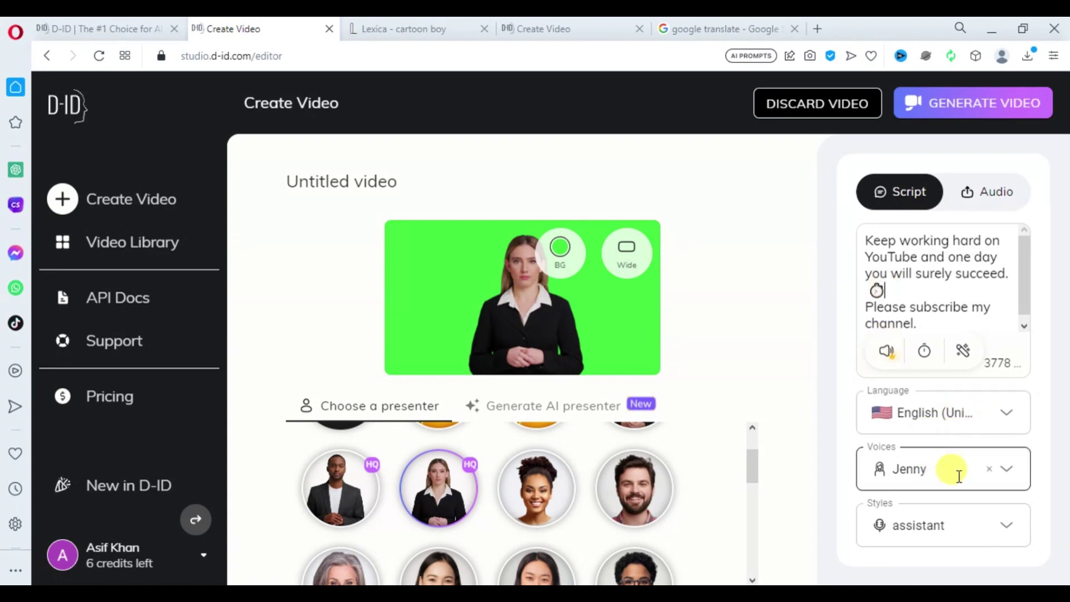
click(946, 476)
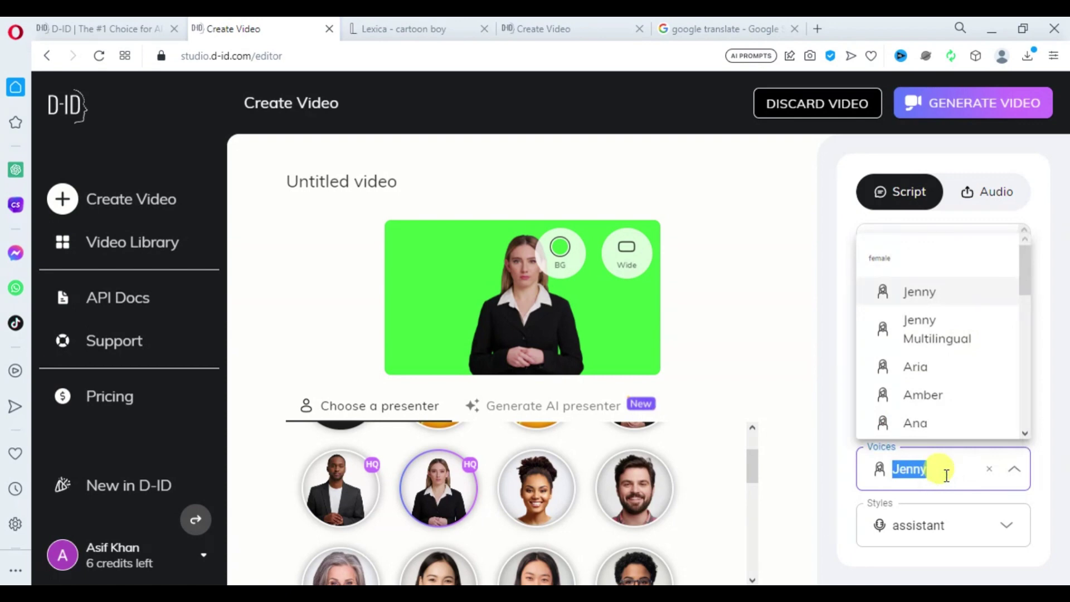
click(941, 299)
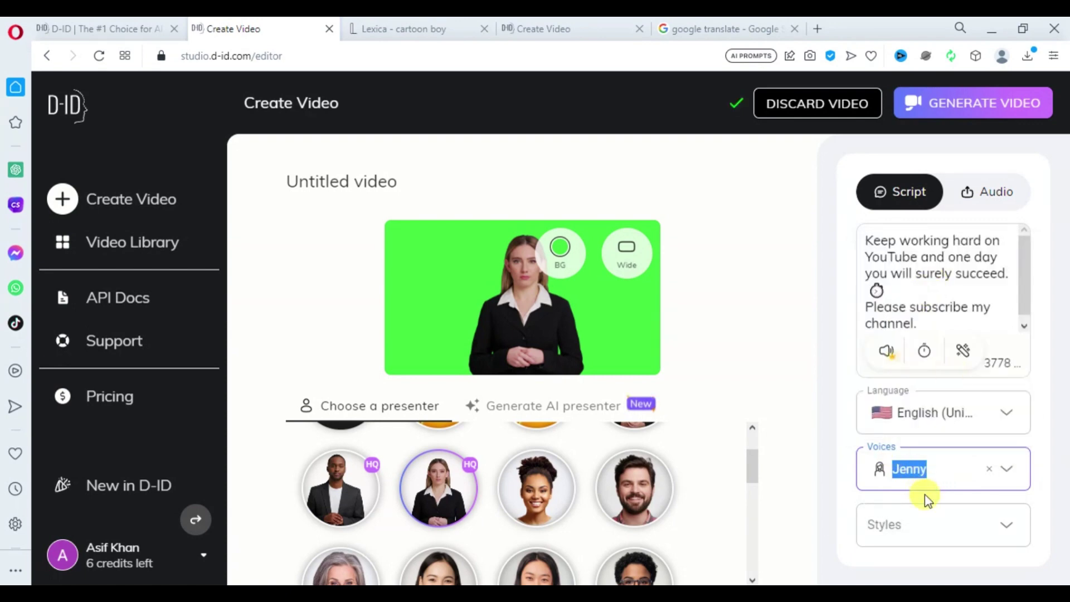
click(923, 531)
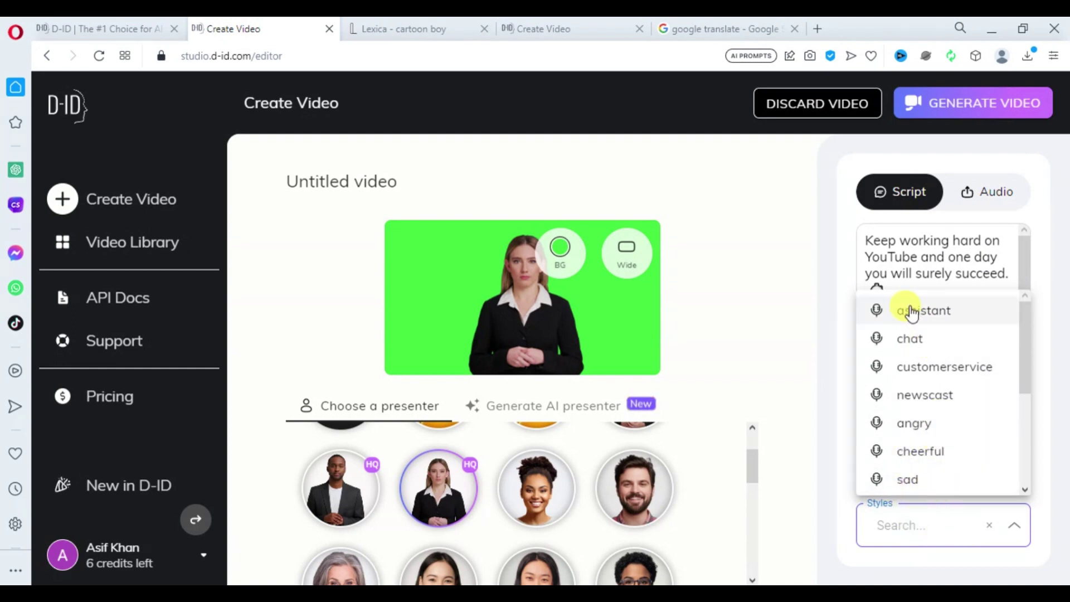
click(950, 327)
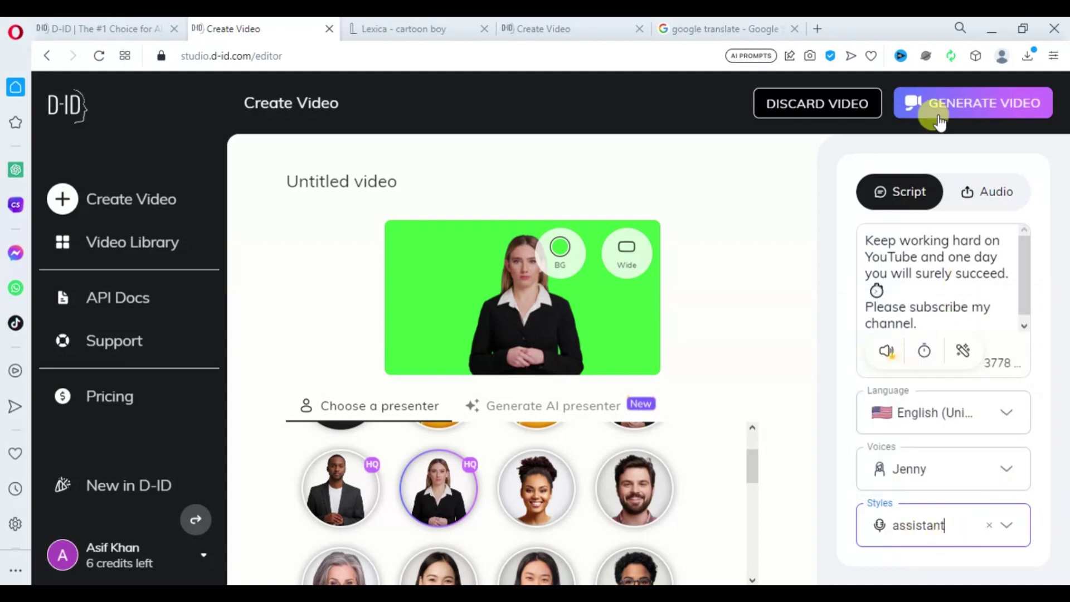
click(981, 115)
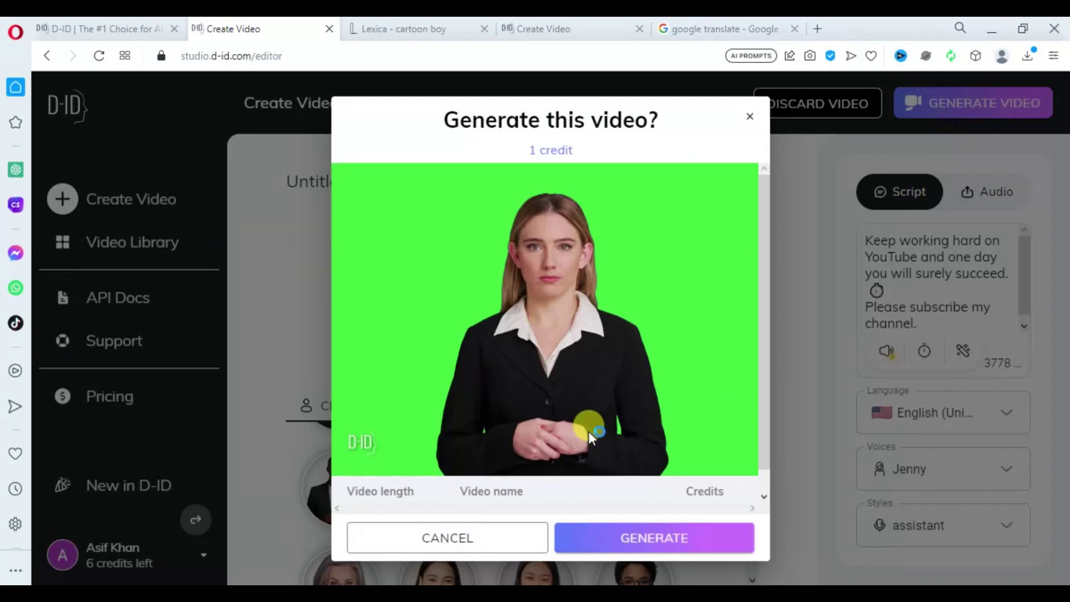
click(658, 543)
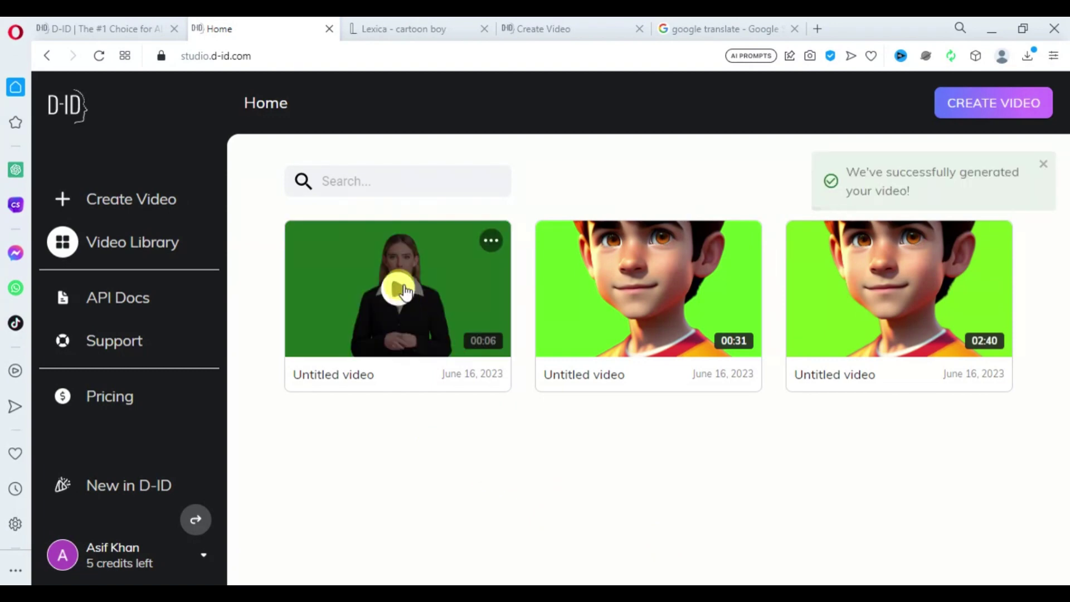
- Play the newly generated 00:06 presenter video from the library, download it and close the preview
click(400, 289)
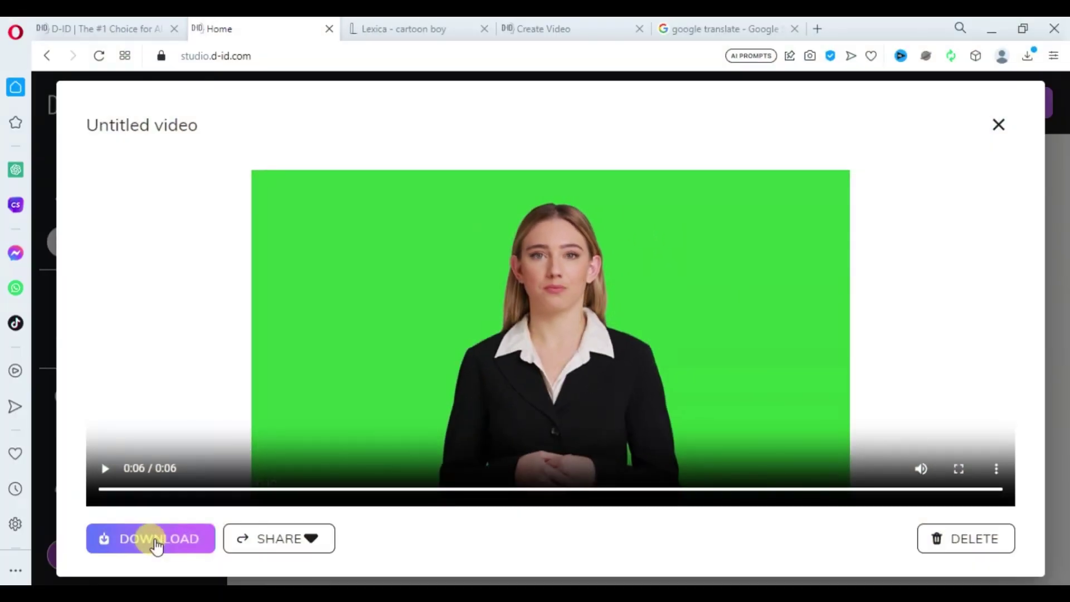
click(156, 545)
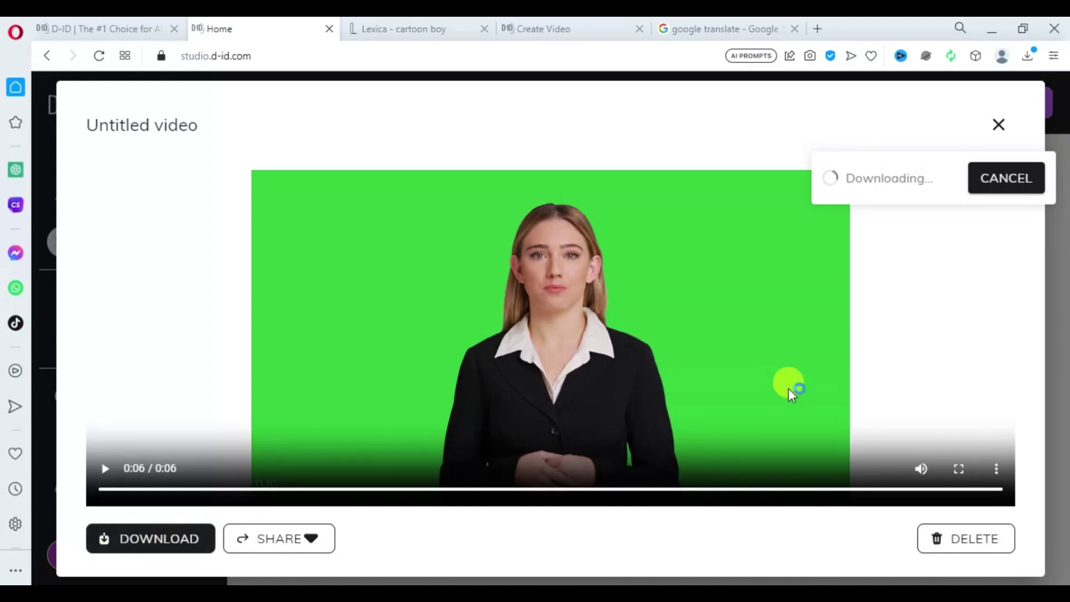
key(Escape)
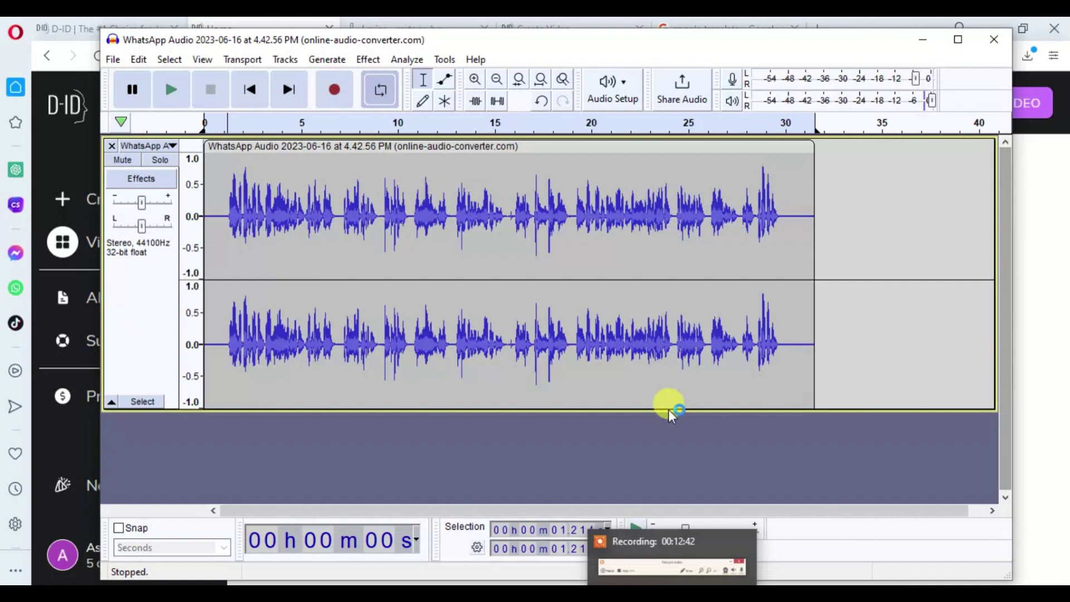
- In Audacity, select the WhatsApp audio from about 1.2 to 9.2 s and preview Change Pitch at 4.00 semitones
shift+click(210, 188)
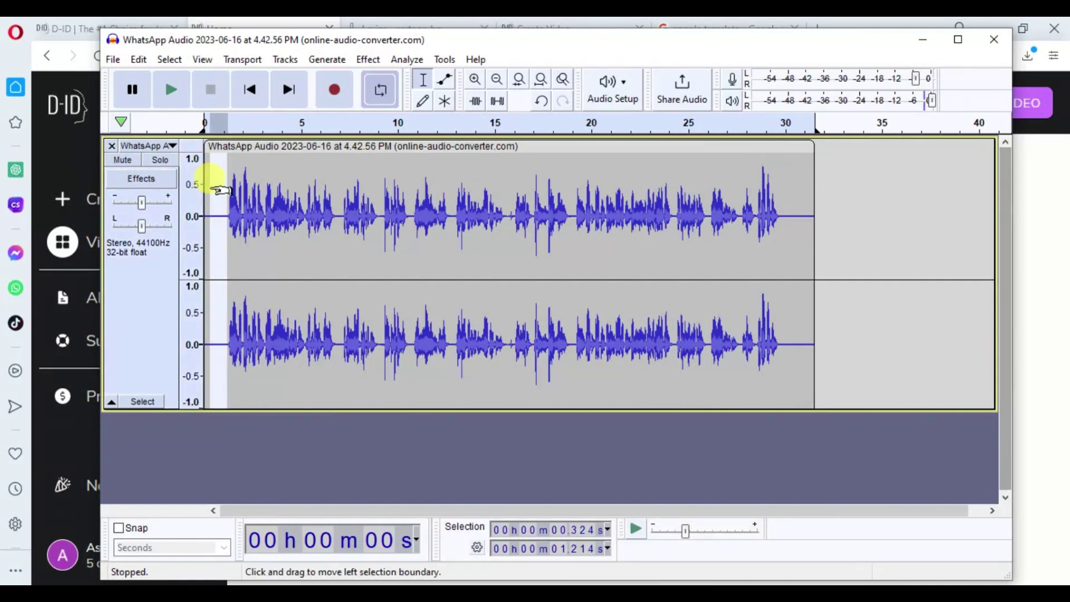
click(218, 193)
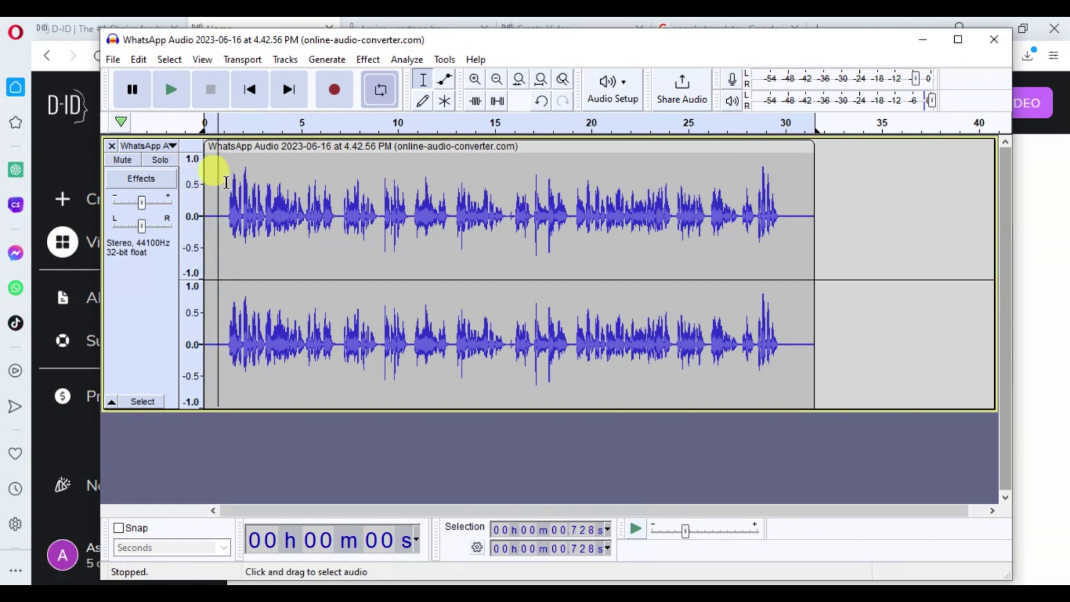
drag(226, 182, 381, 227)
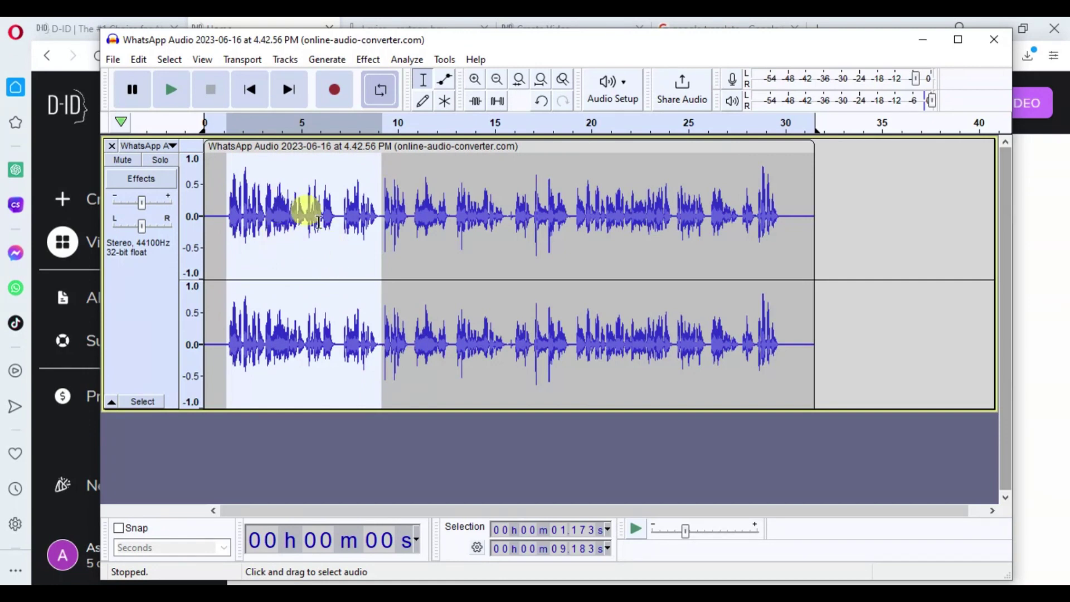
click(367, 60)
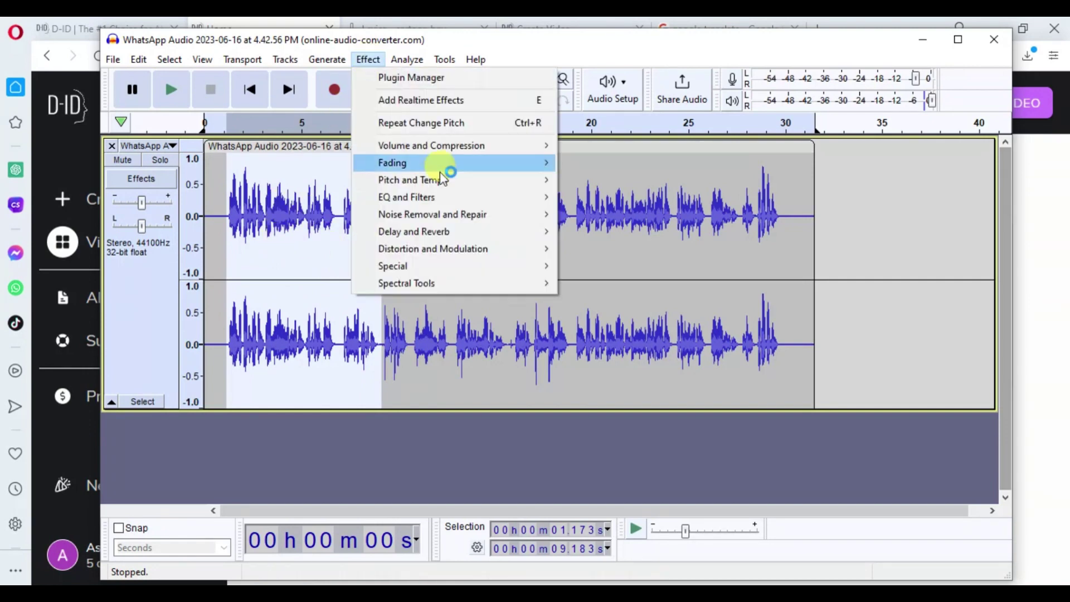
mouse_move(440, 201)
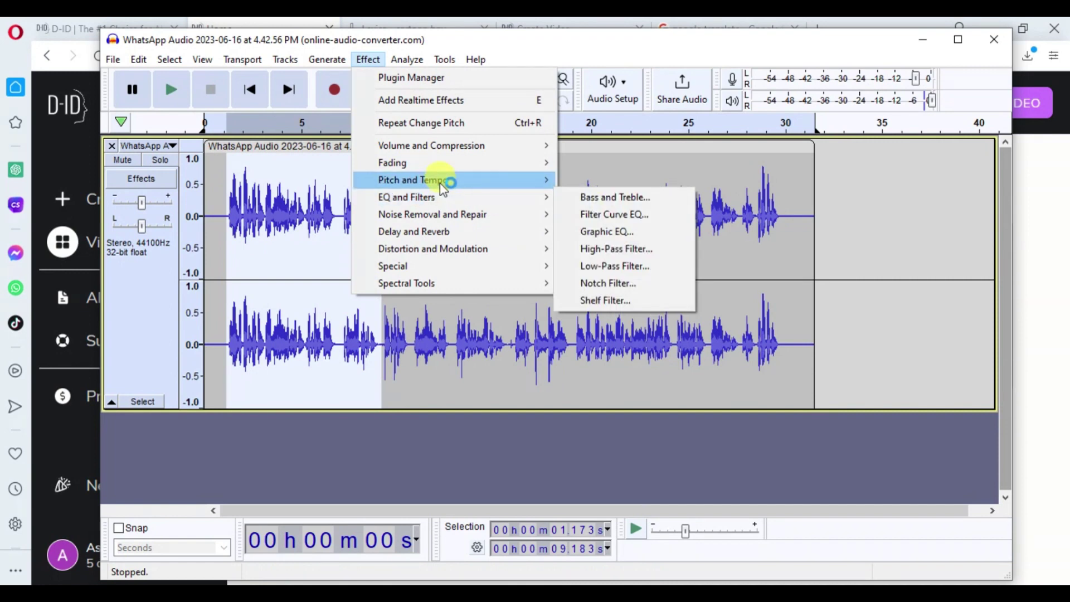
mouse_move(446, 180)
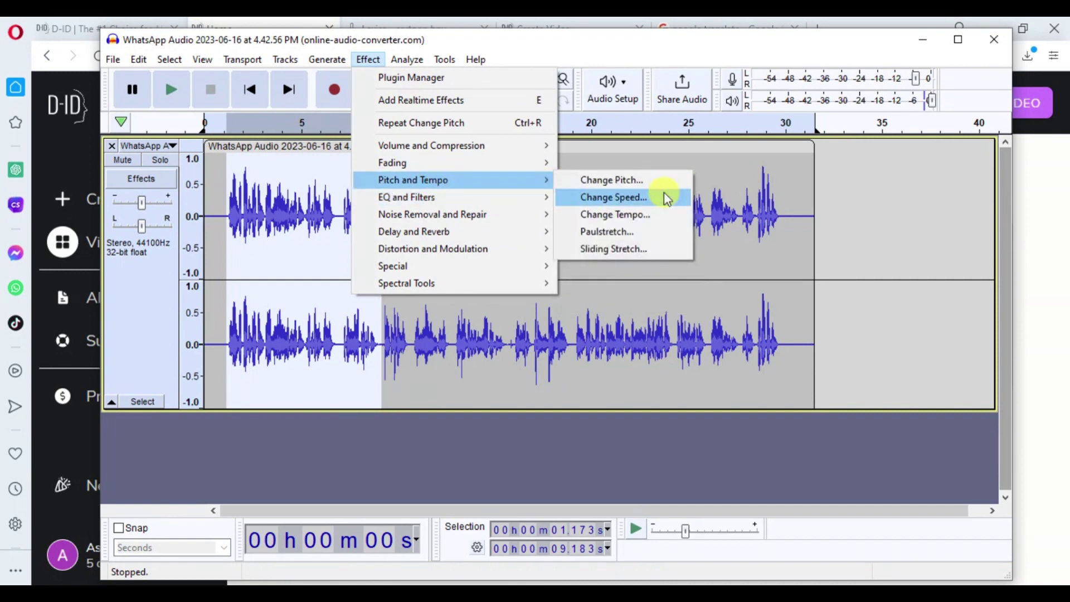
click(649, 180)
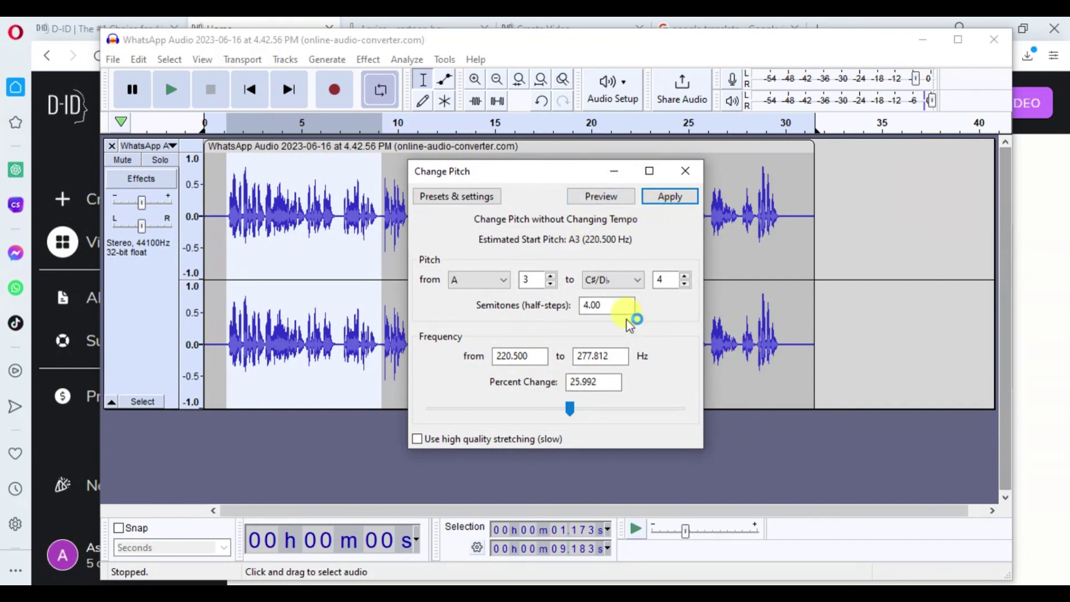
drag(617, 305, 582, 305)
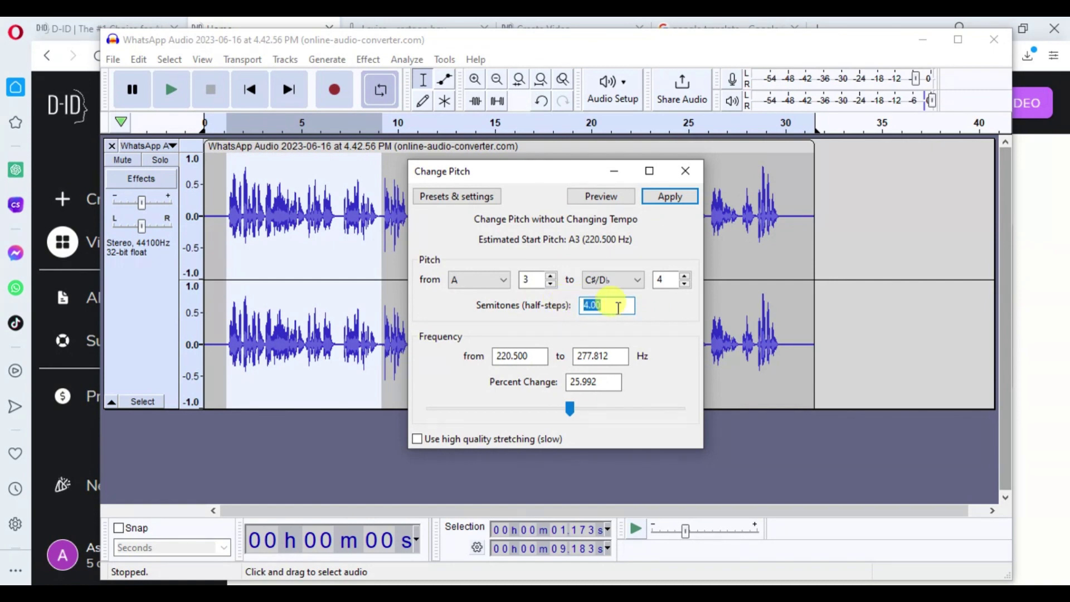
click(622, 202)
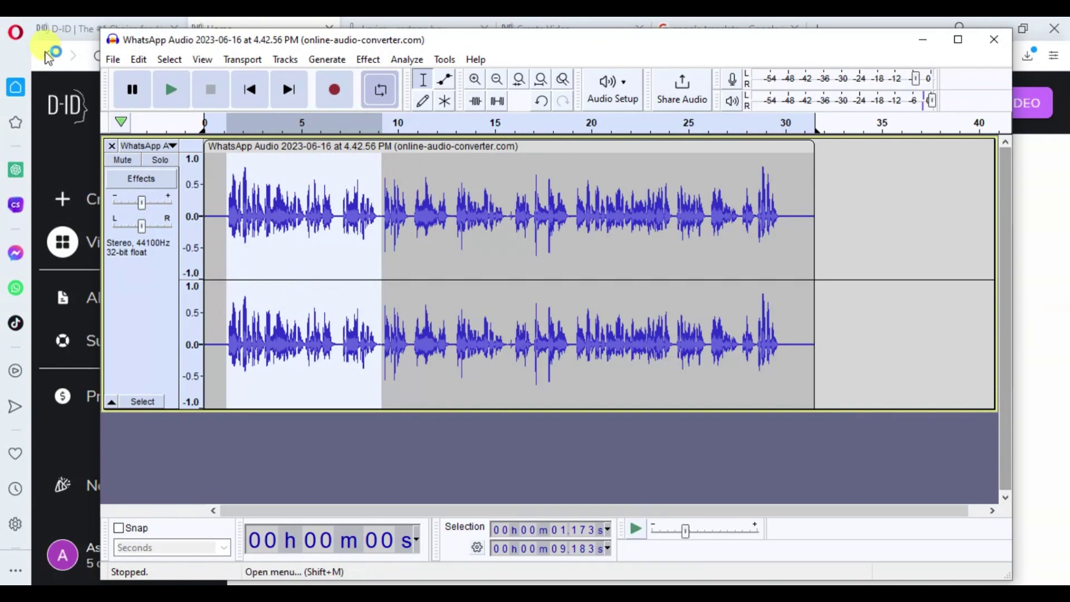
- Start exporting the WhatsApp audio project as an audio file
click(115, 60)
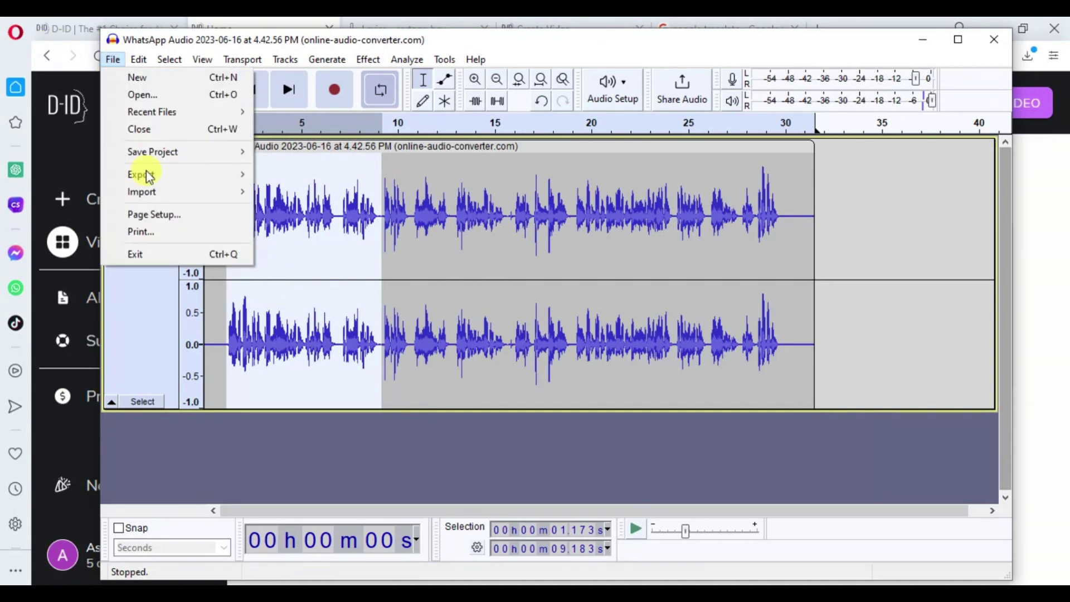
mouse_move(162, 179)
click(307, 177)
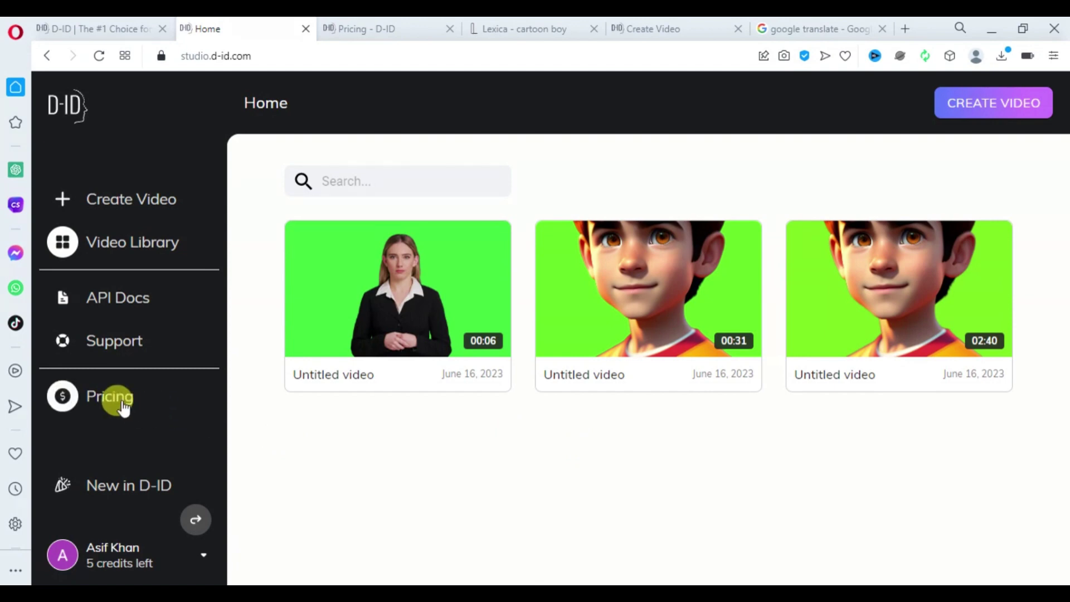
- Switch to the D-ID pricing page, review the plans' prices, minutes and features, and return to the video library
click(371, 29)
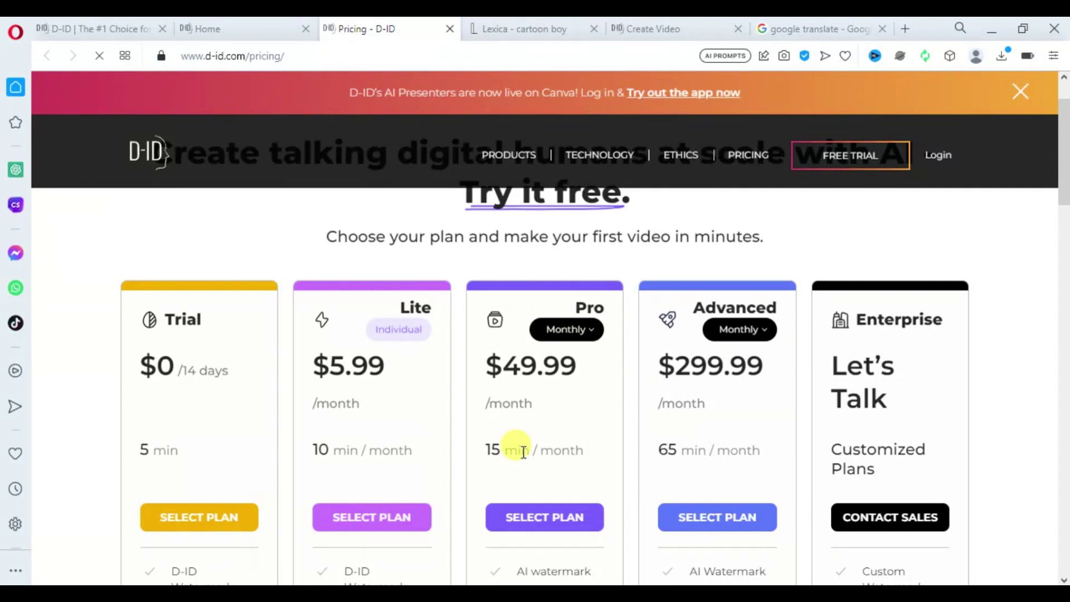
scroll(489, 471, down, 4)
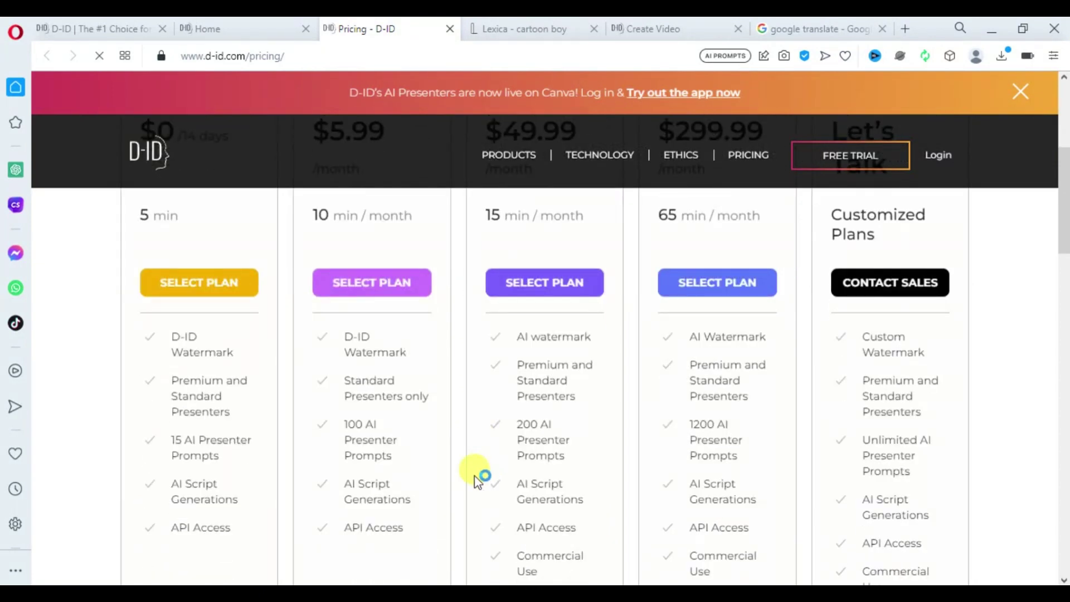
scroll(474, 477, up, 1)
scroll(356, 479, up, 2)
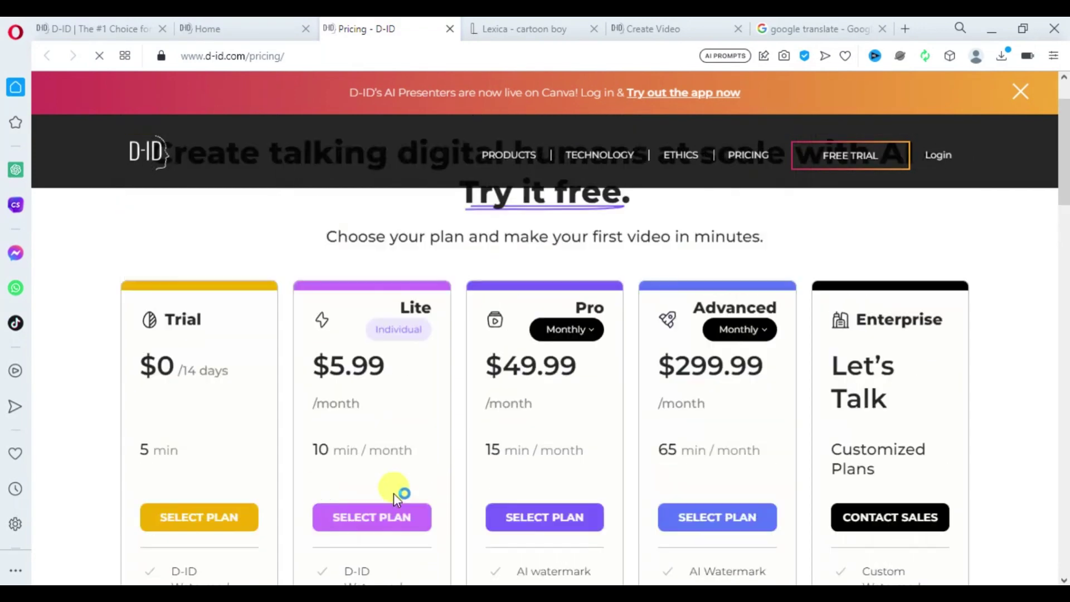
click(215, 29)
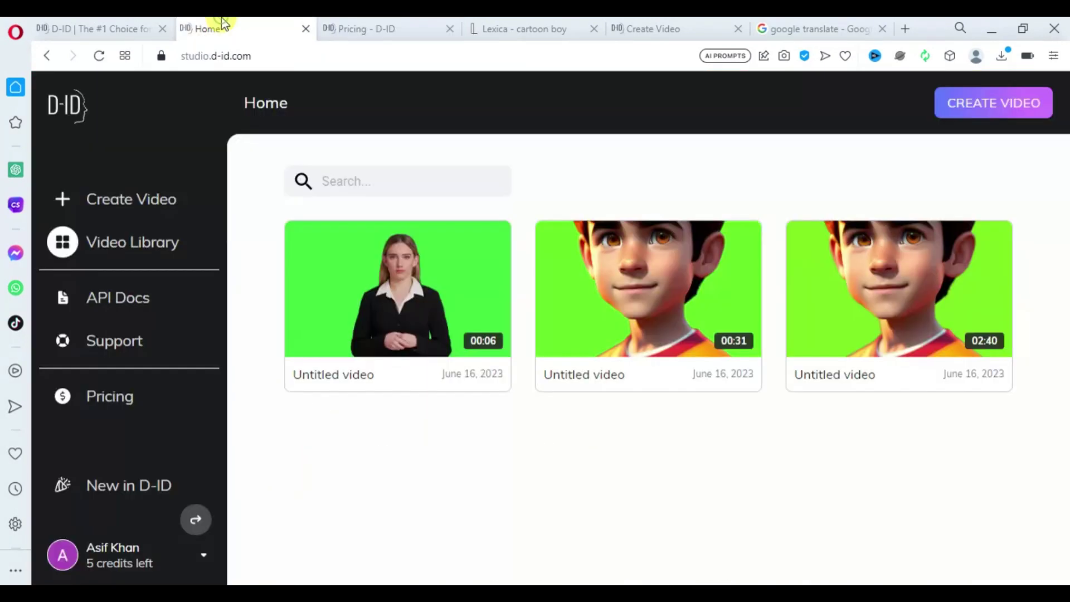